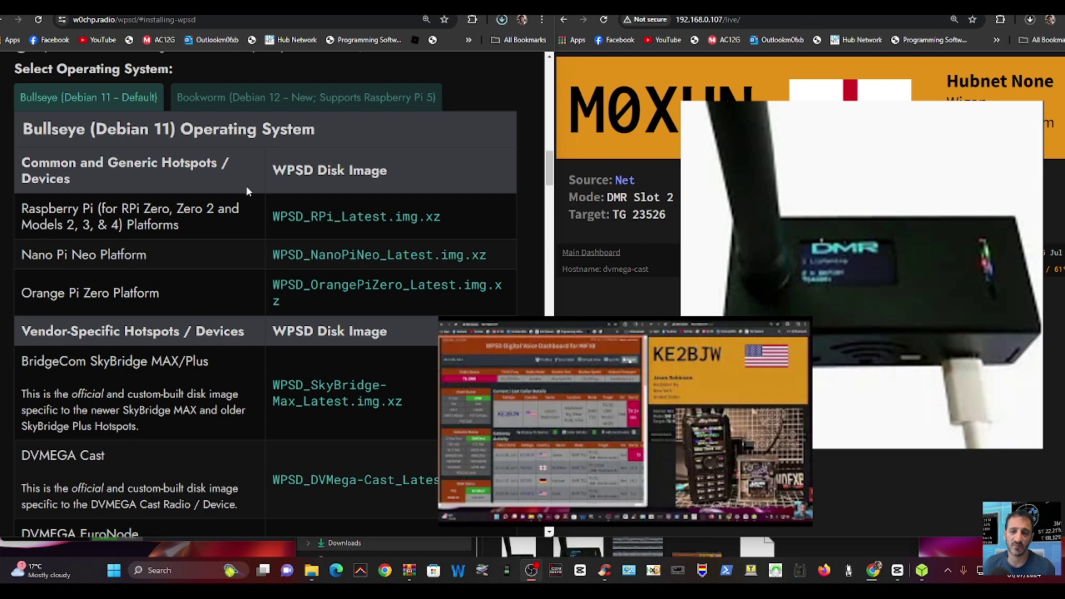
- Download the WPSD_RPi_Latest.img.xz disk image from the Bullseye disk image table
scroll(246, 185, "up", 15)
scroll(242, 198, "up", 12)
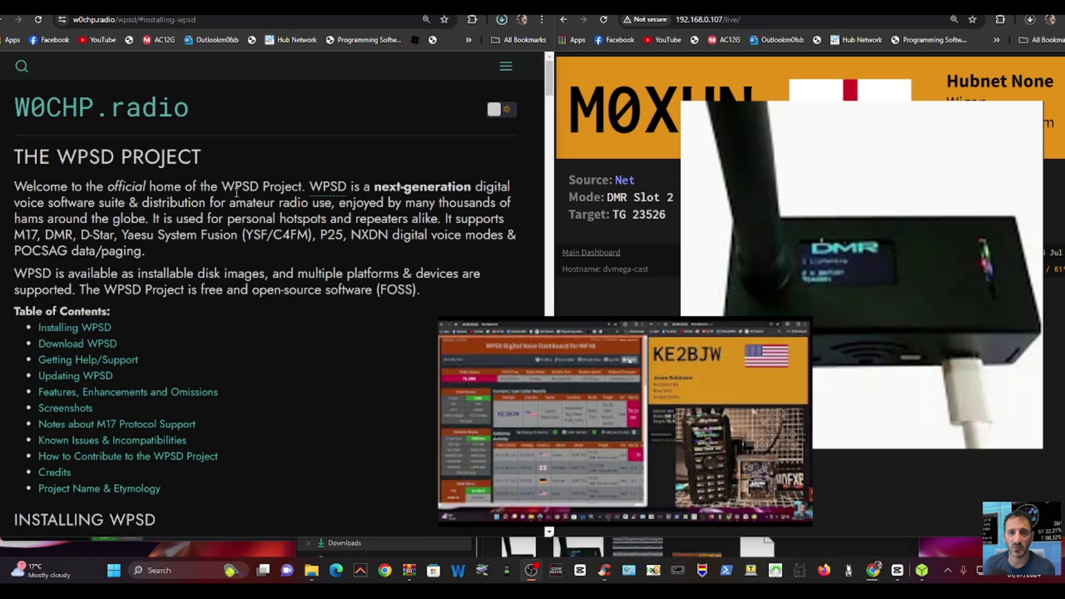
scroll(263, 144, "down", 10)
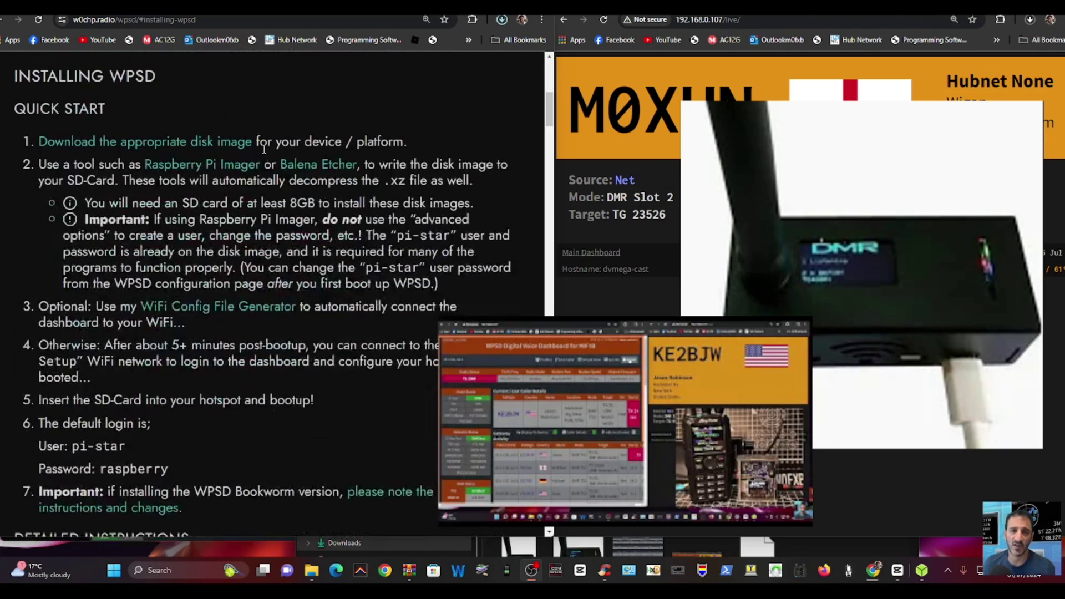
scroll(262, 148, "down", 12)
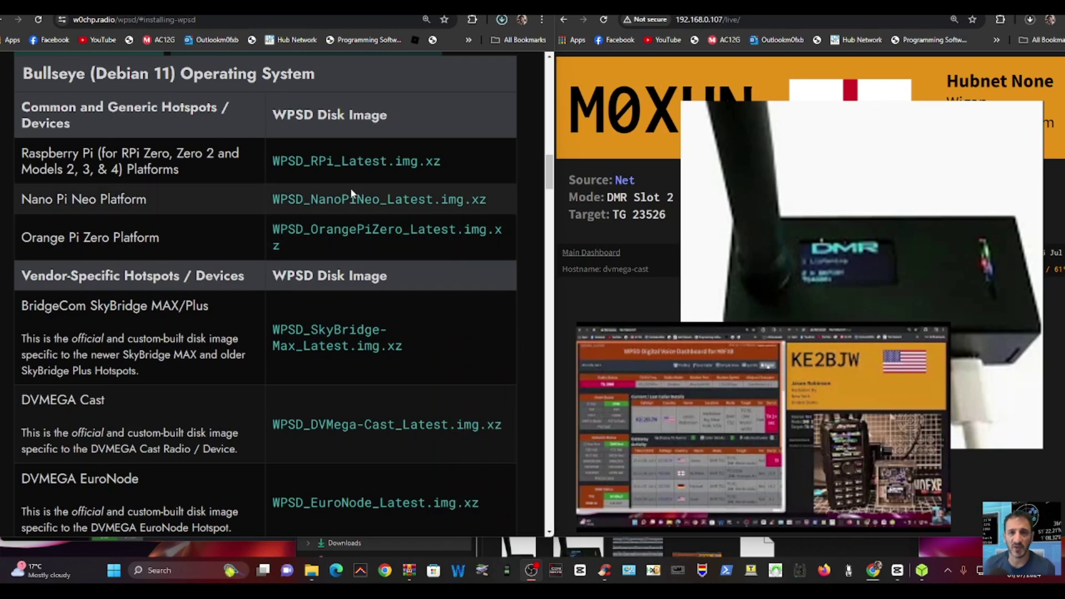
scroll(329, 171, "up", 1)
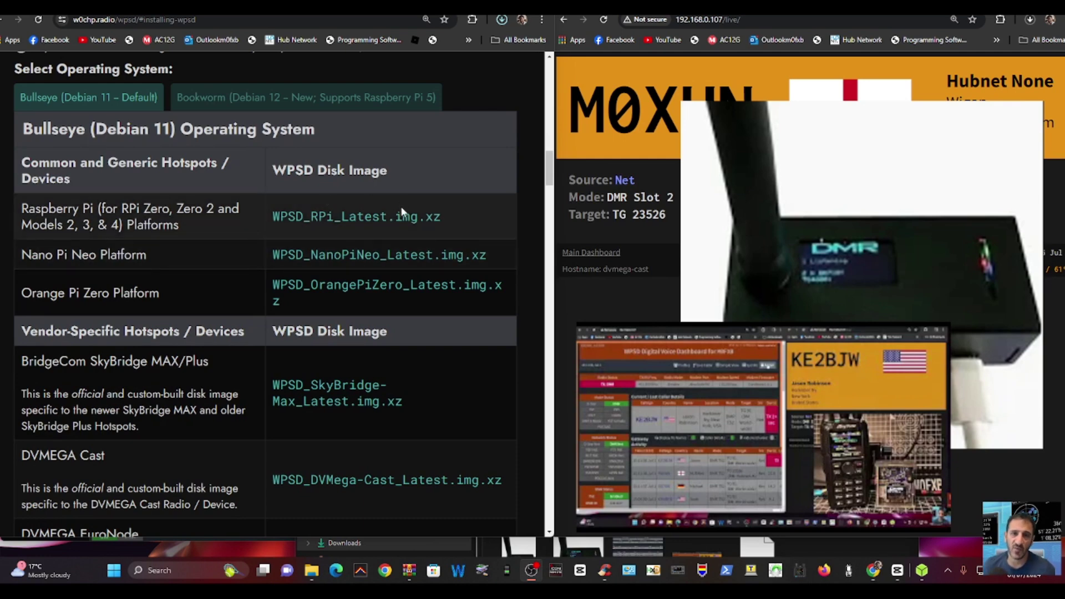
left_click(364, 224)
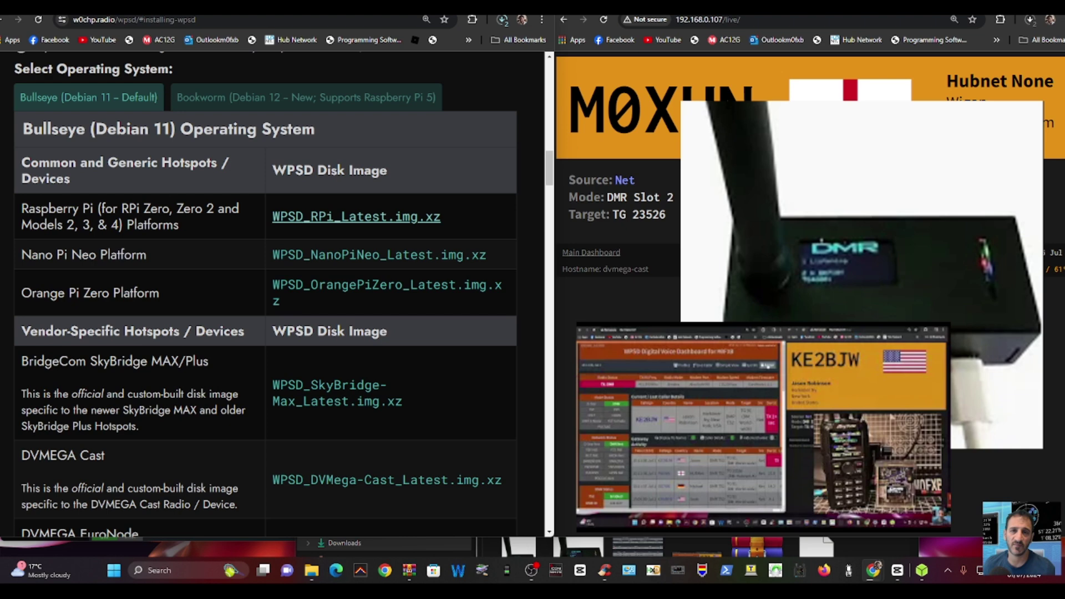
- Load etcher.balena.io, then bring up the balenaEtcher app and resize its window
left_click(352, 19)
type("etcher.balena.io")
key("Return")
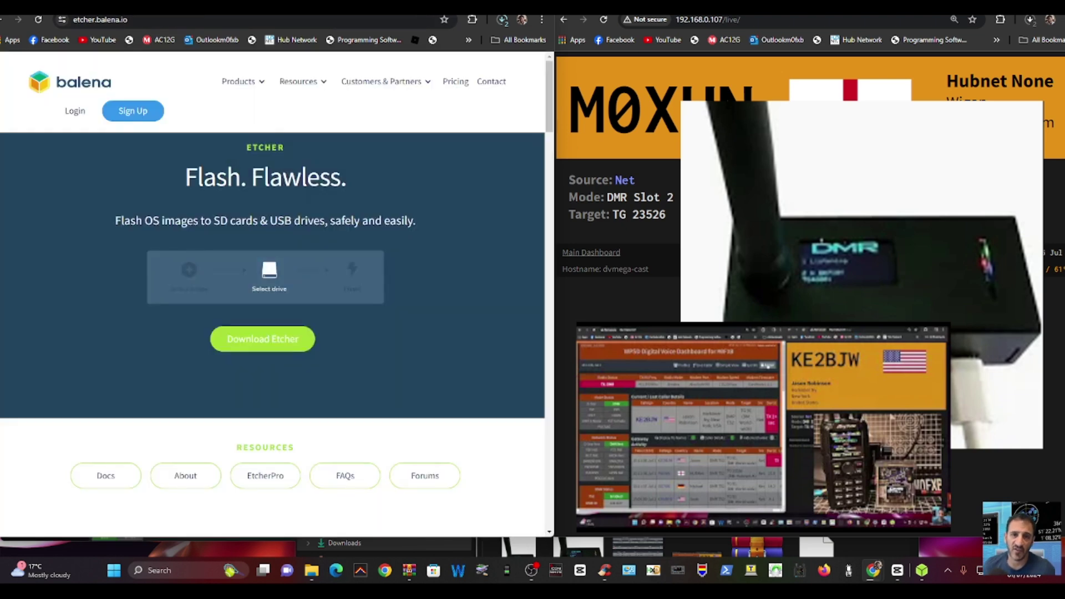
left_click(923, 575)
mouse_move(323, 193)
left_mouse_down()
mouse_move(338, 178)
mouse_move(318, 173)
left_mouse_up()
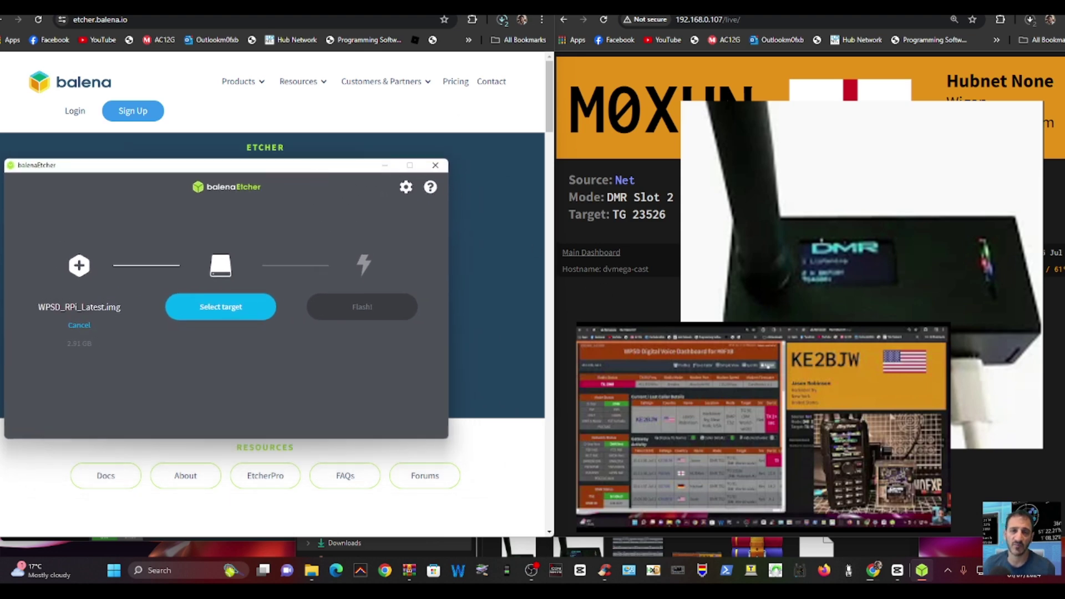
left_click(388, 6)
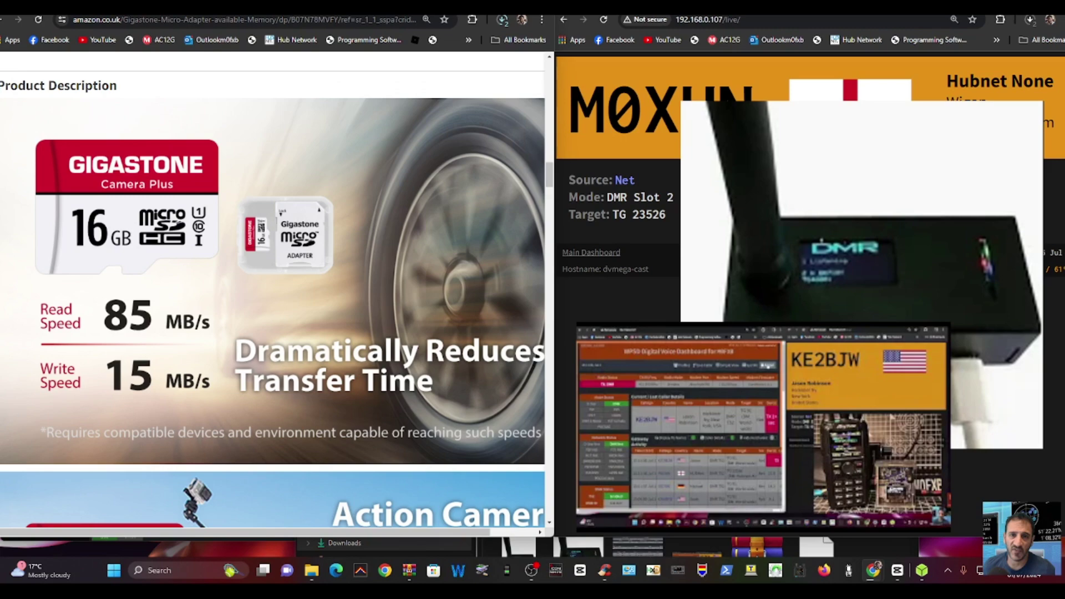
left_click(438, 7)
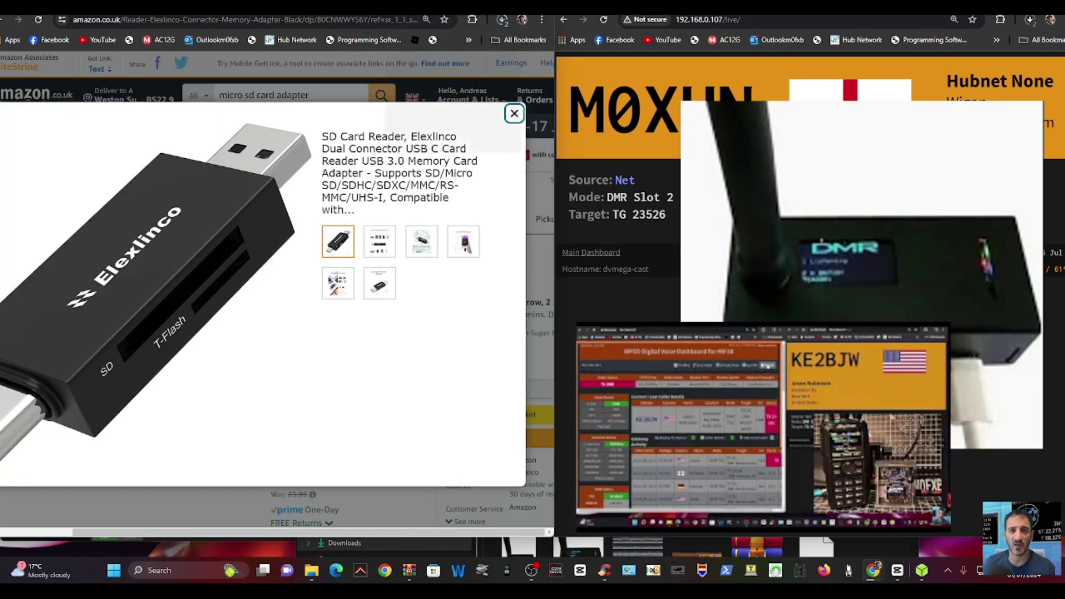
left_click(394, 7)
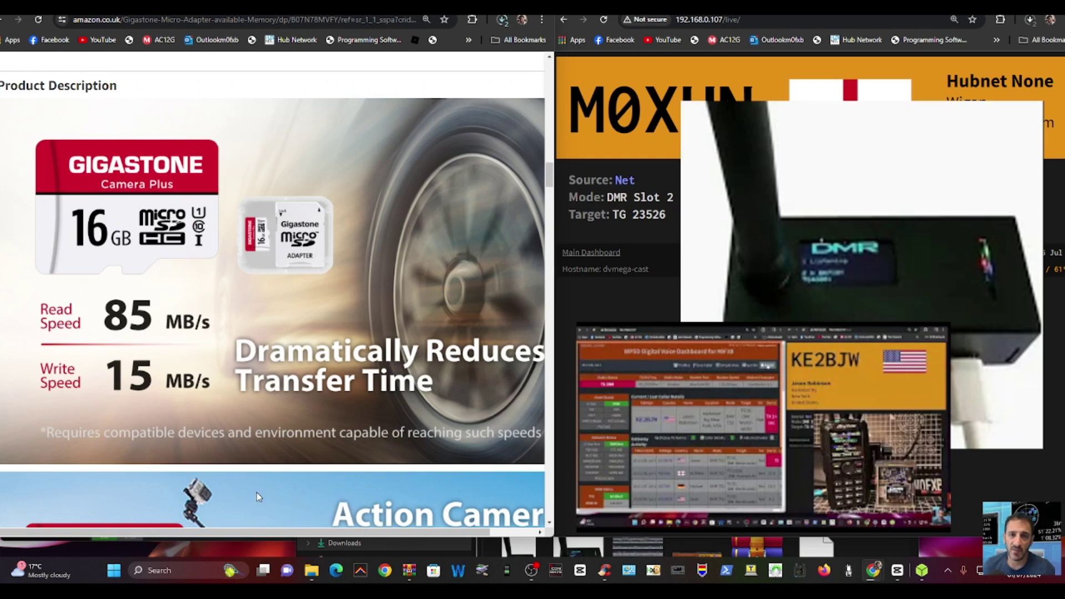
- Open the Downloads folder in File Explorer and move its window up and left
right_click(305, 574)
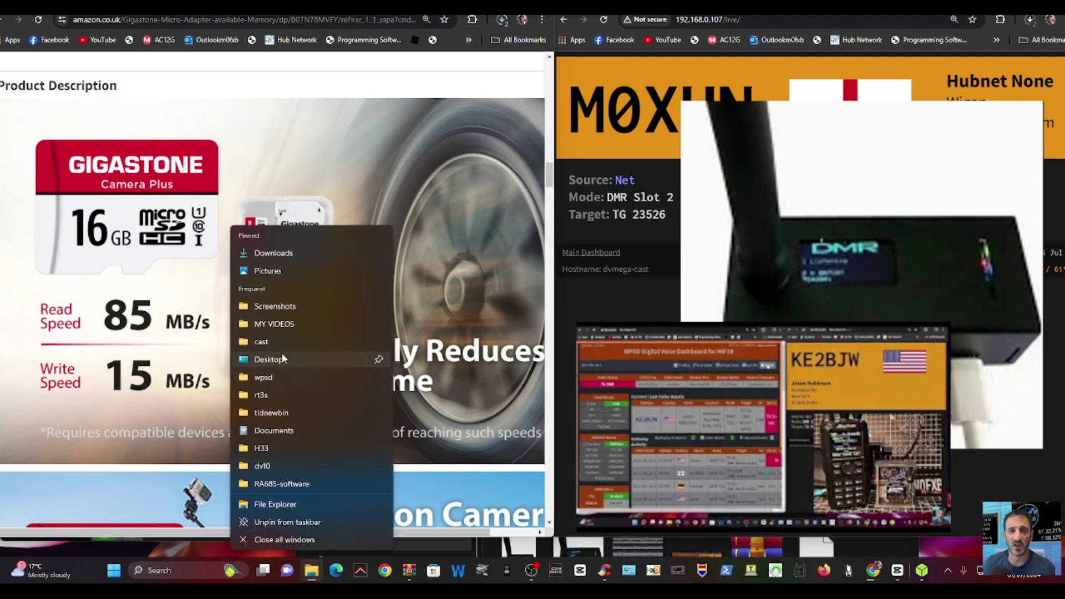
left_click(321, 575)
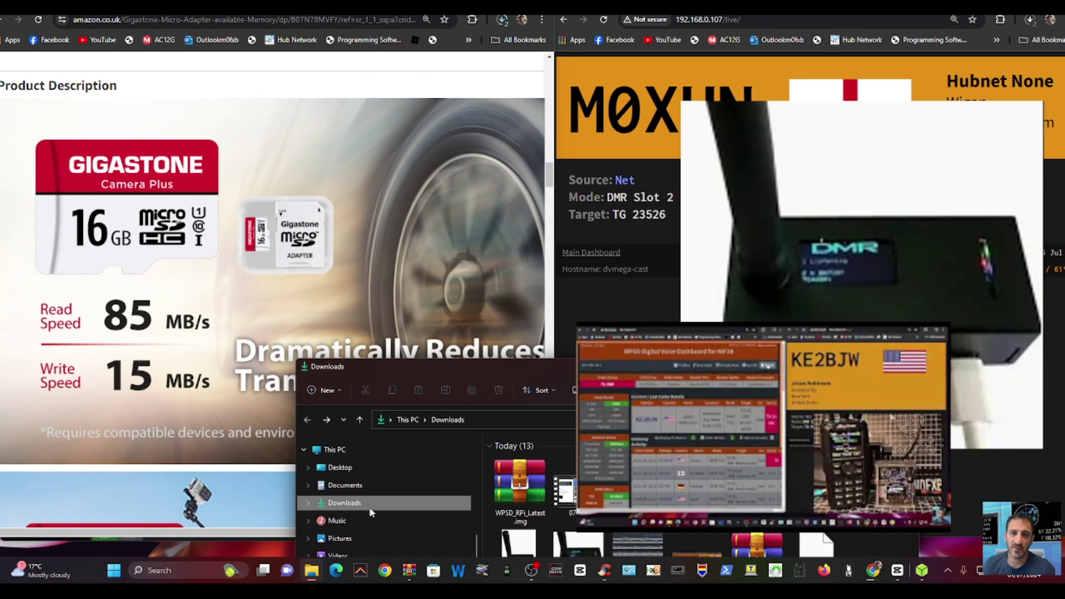
left_click_drag(389, 366, 222, 105)
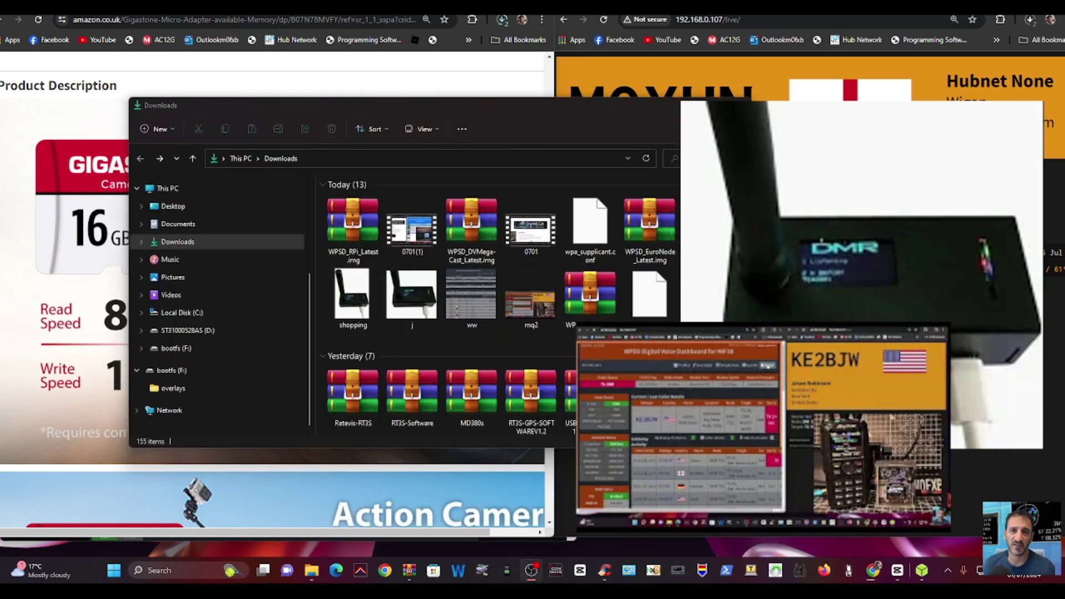
- Quick-format the bootfs (F:) drive as FAT32, confirming the erase-all-data warning
right_click(177, 353)
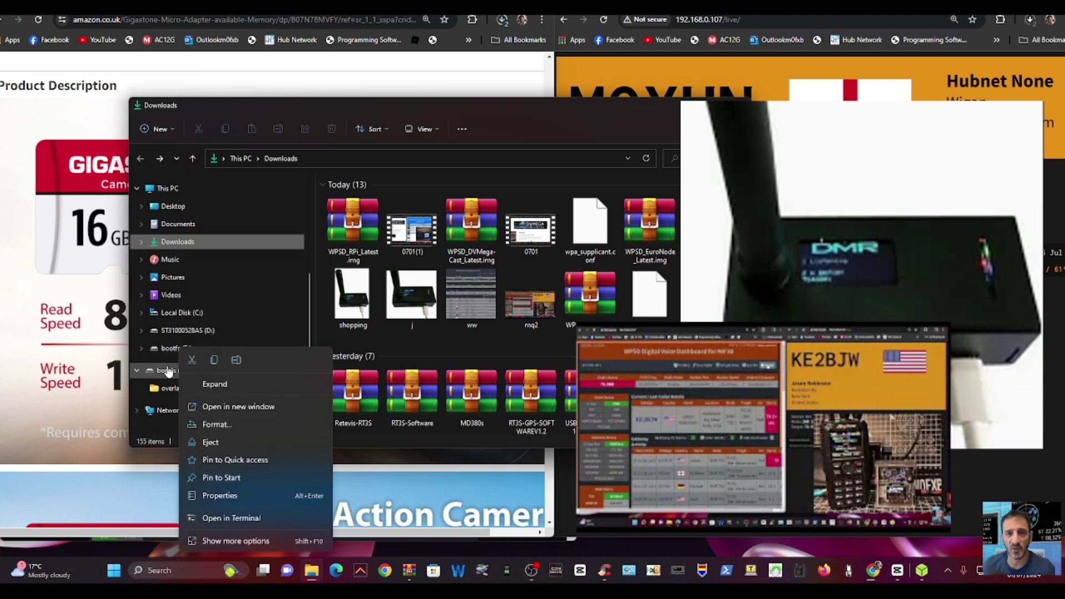
left_click(164, 369)
right_click(175, 370)
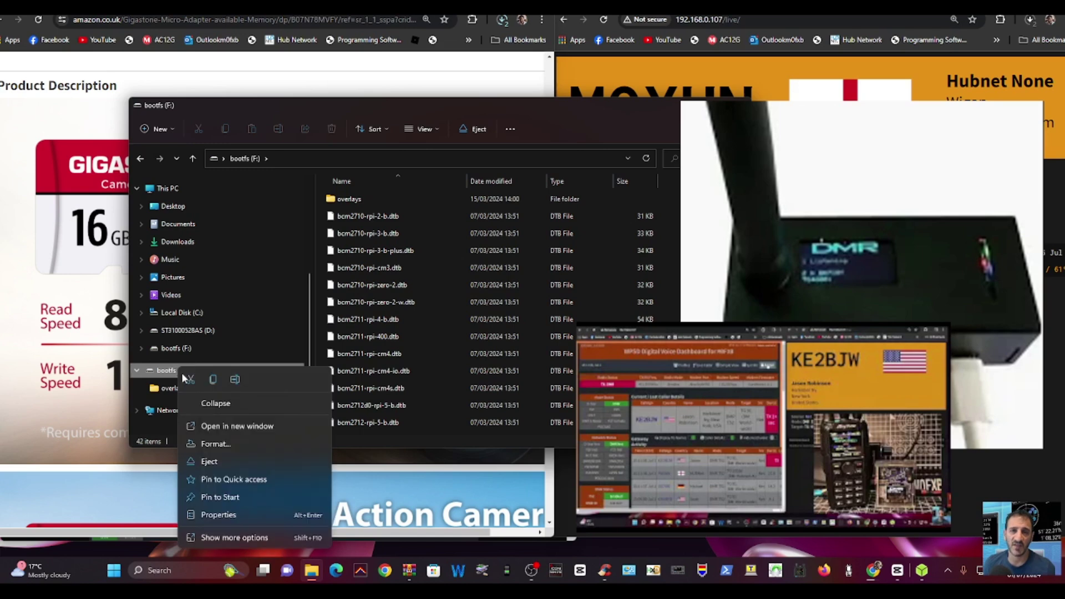
left_click(226, 444)
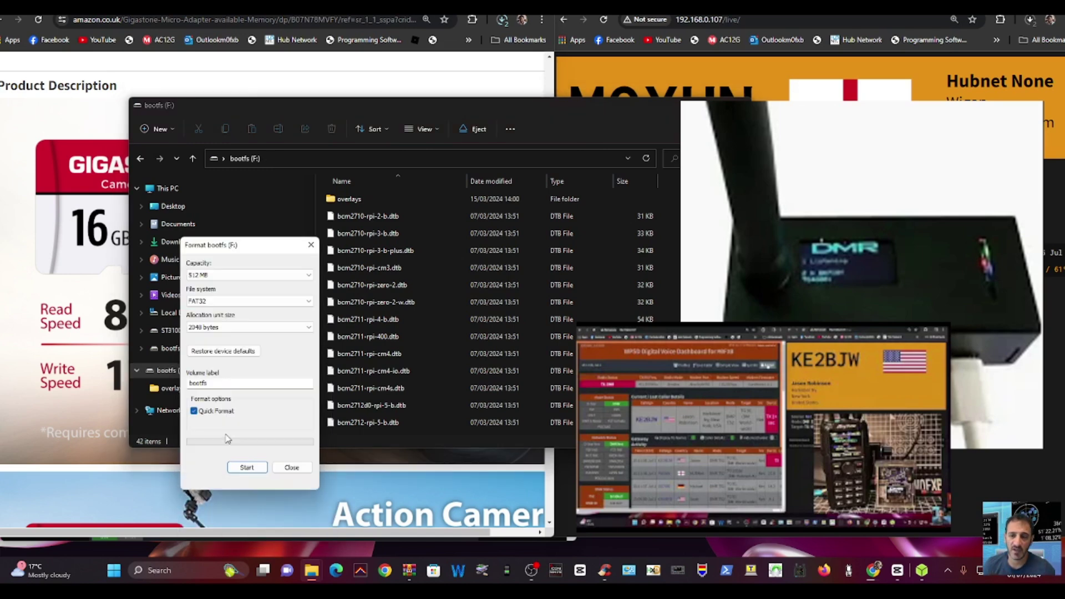
left_click(247, 467)
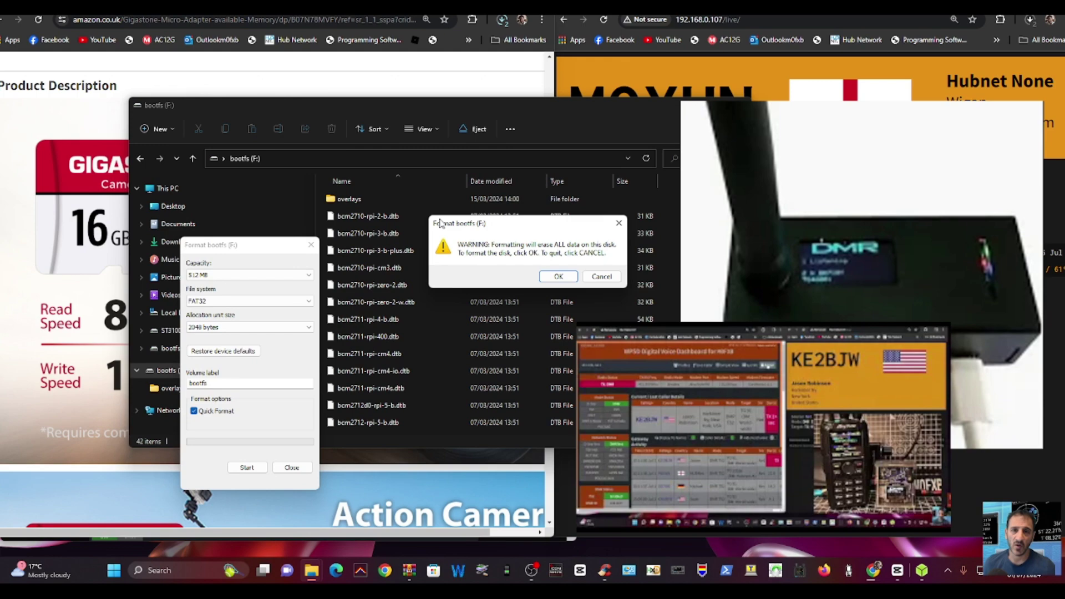
left_click_drag(481, 223, 315, 201)
left_click(382, 257)
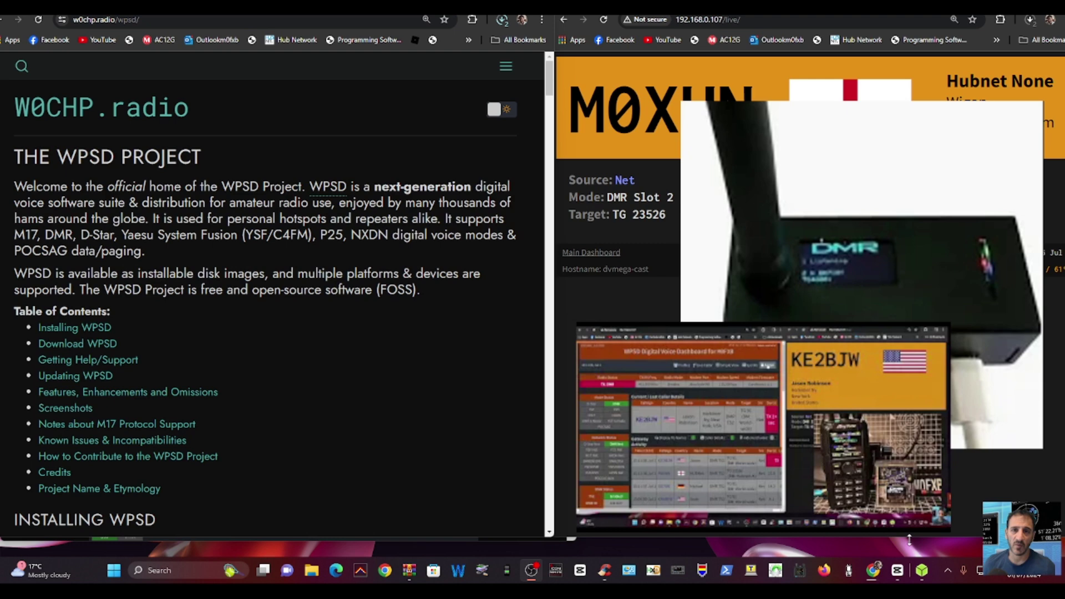
- Replace the chosen image in balenaEtcher with WPSD_RPi_Latest (1).img from disk
left_click(921, 571)
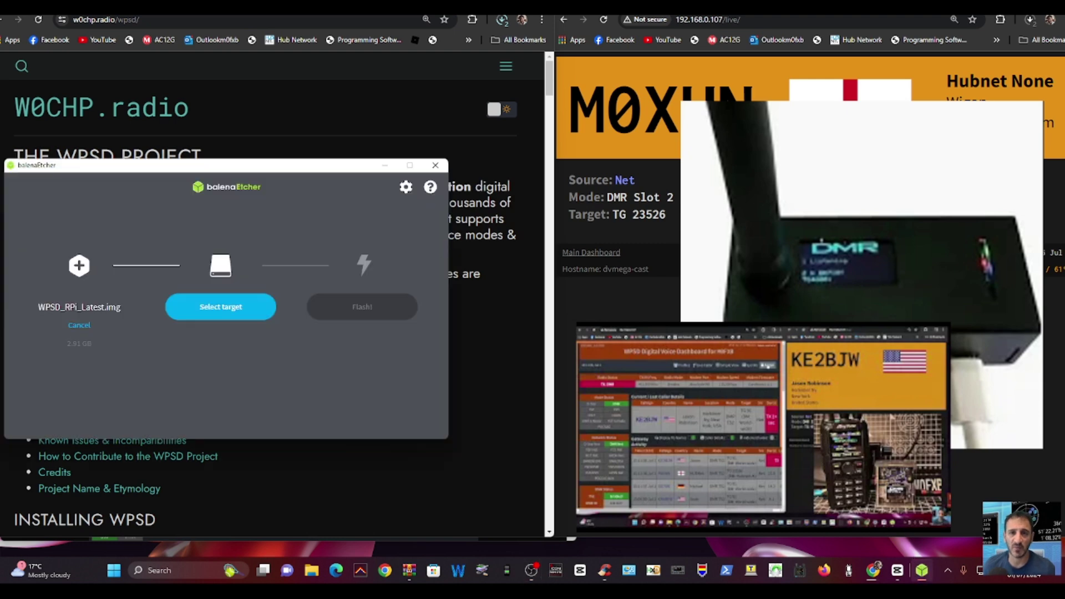
left_click(73, 331)
left_click(78, 305)
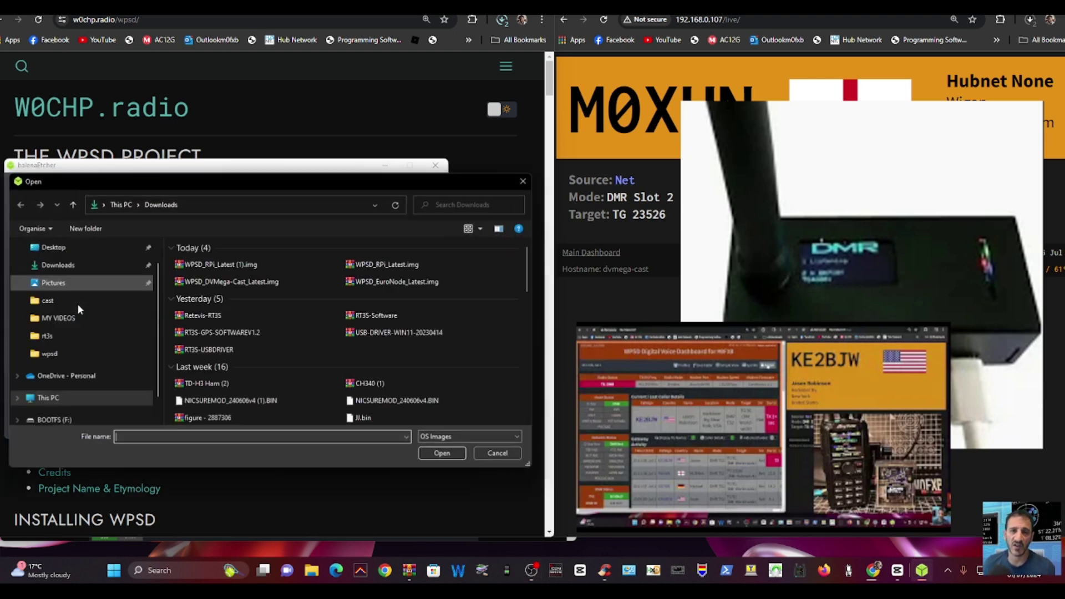
double_click(200, 266)
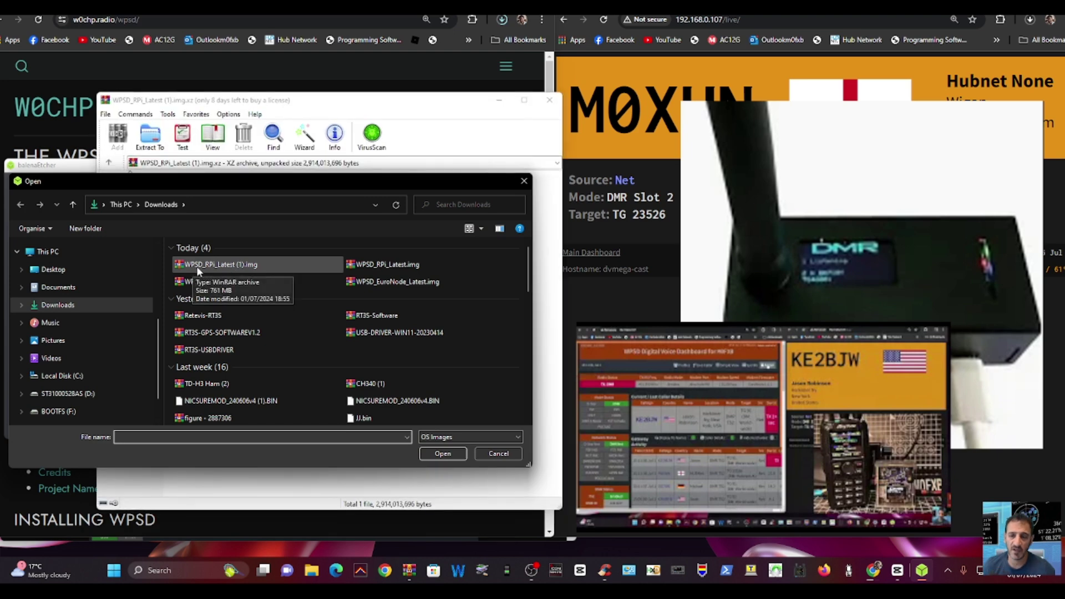
key("Escape")
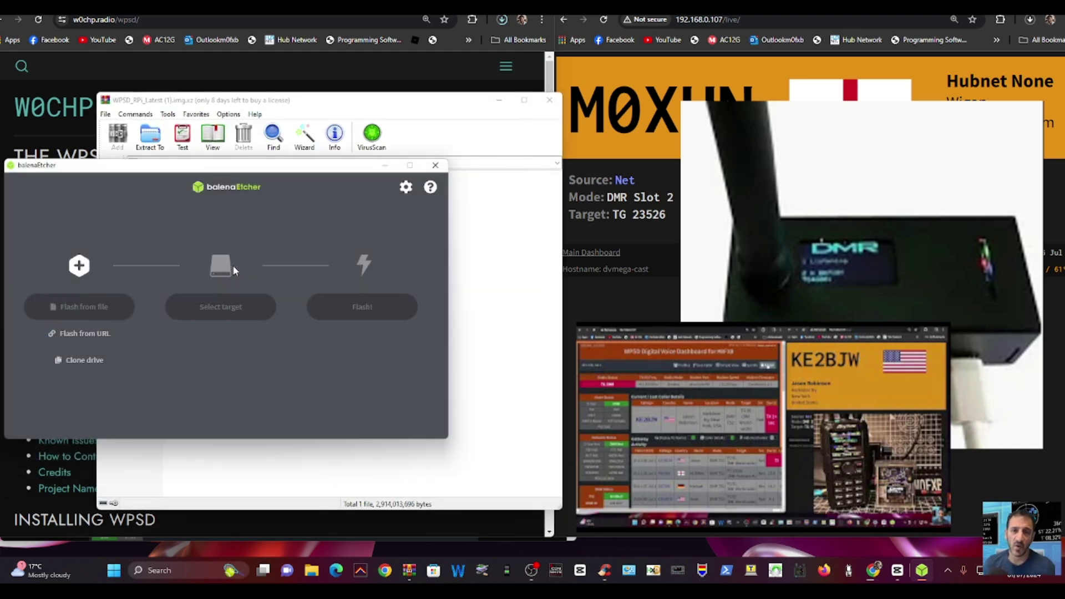
- Select the 62.7 GB USB device as the target and start flashing
left_click(226, 314)
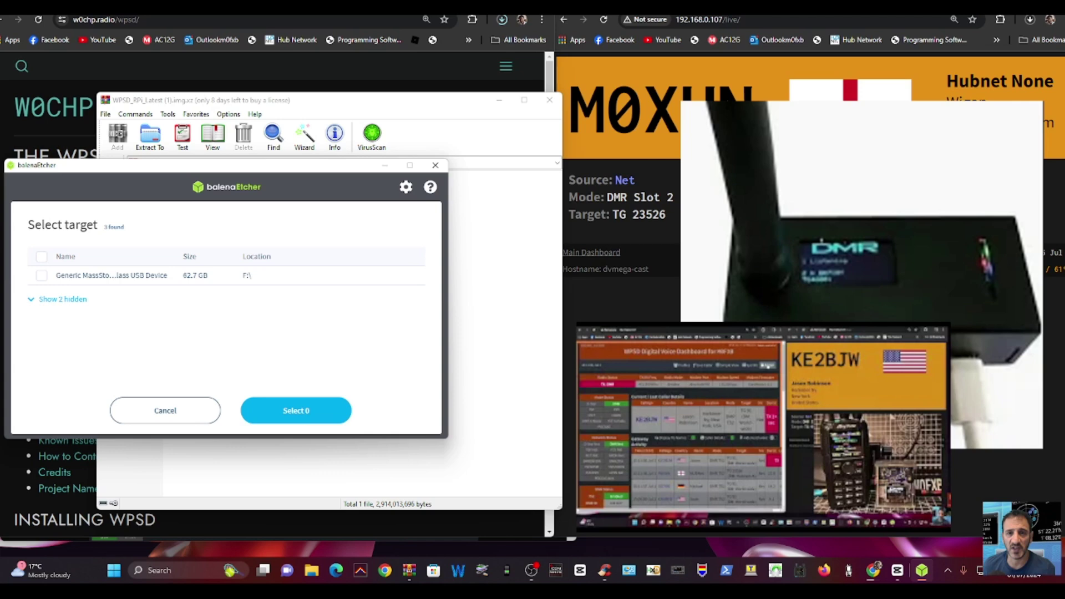
left_click(41, 275)
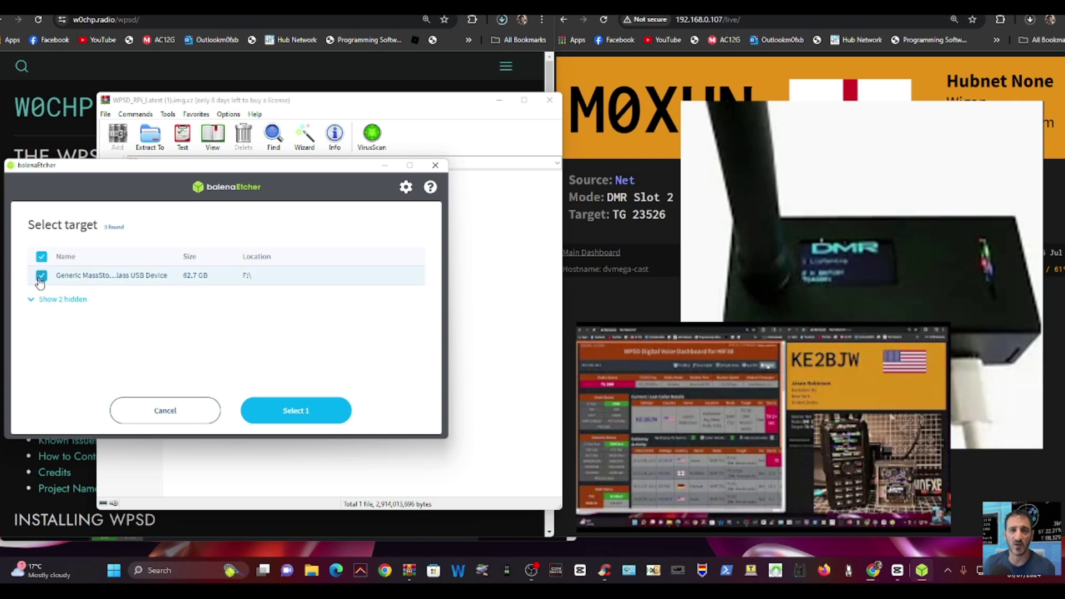
left_click(284, 423)
left_click(351, 308)
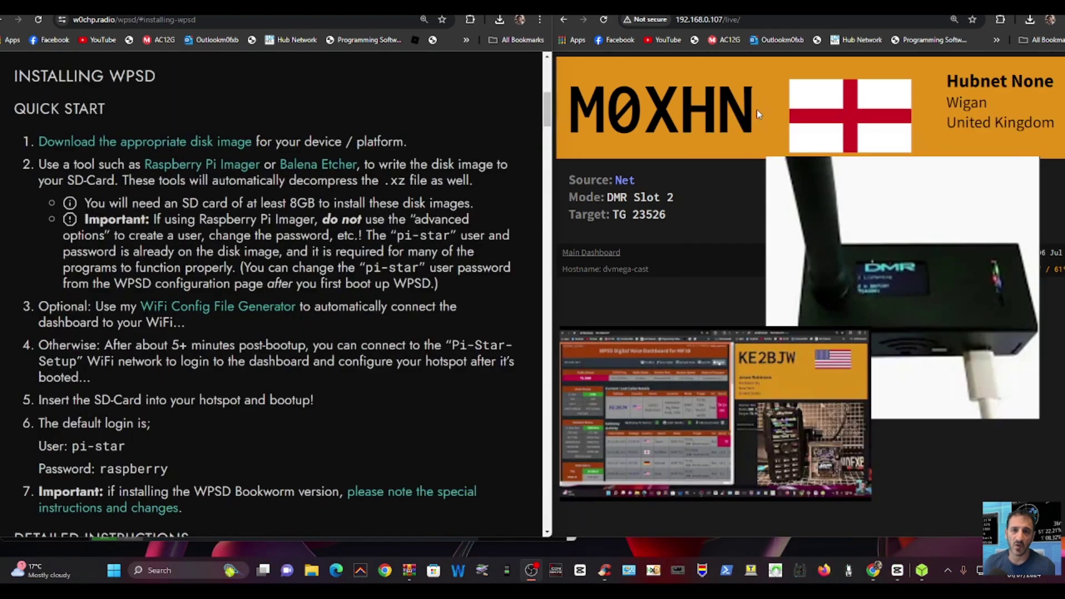
- Open the WiFi Config File Generator link from step 3 of the Quick Start instructions
scroll(367, 249, "down", 14)
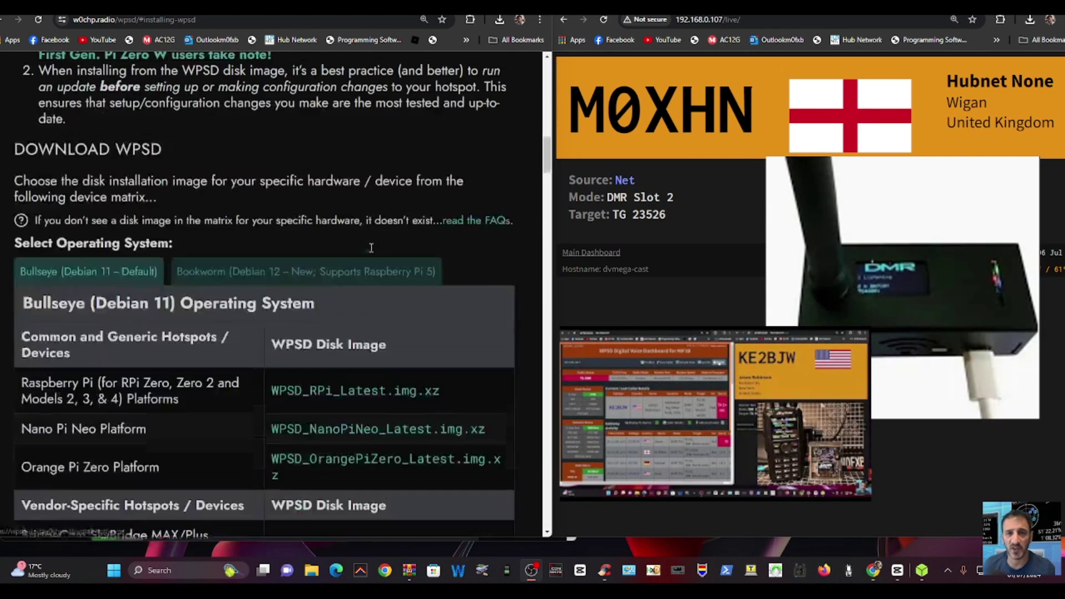
scroll(383, 257, "down", 4)
scroll(390, 262, "up", 4)
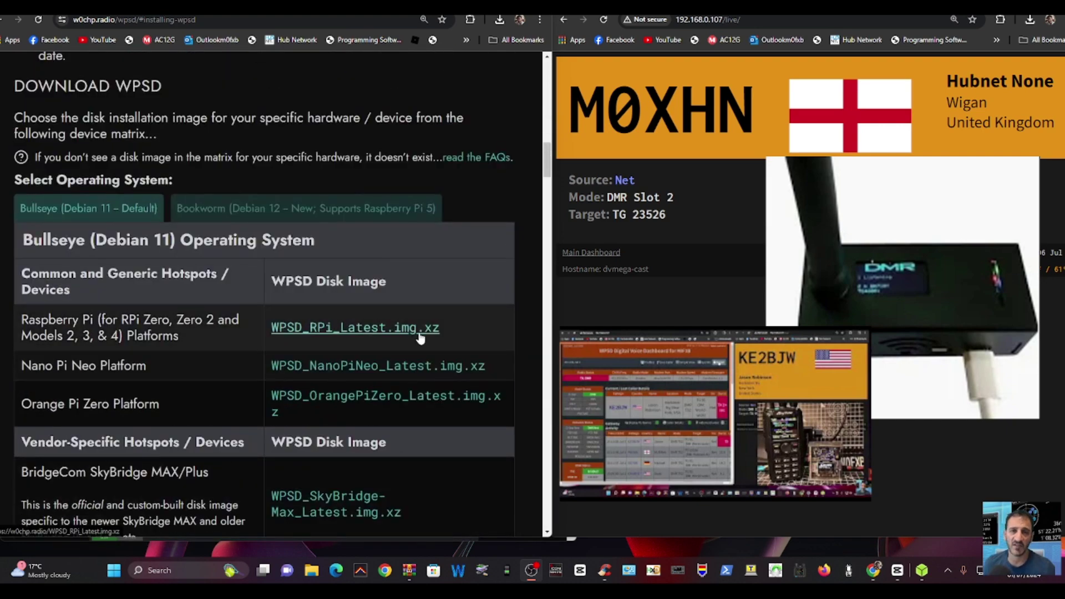
scroll(407, 312, "up", 12)
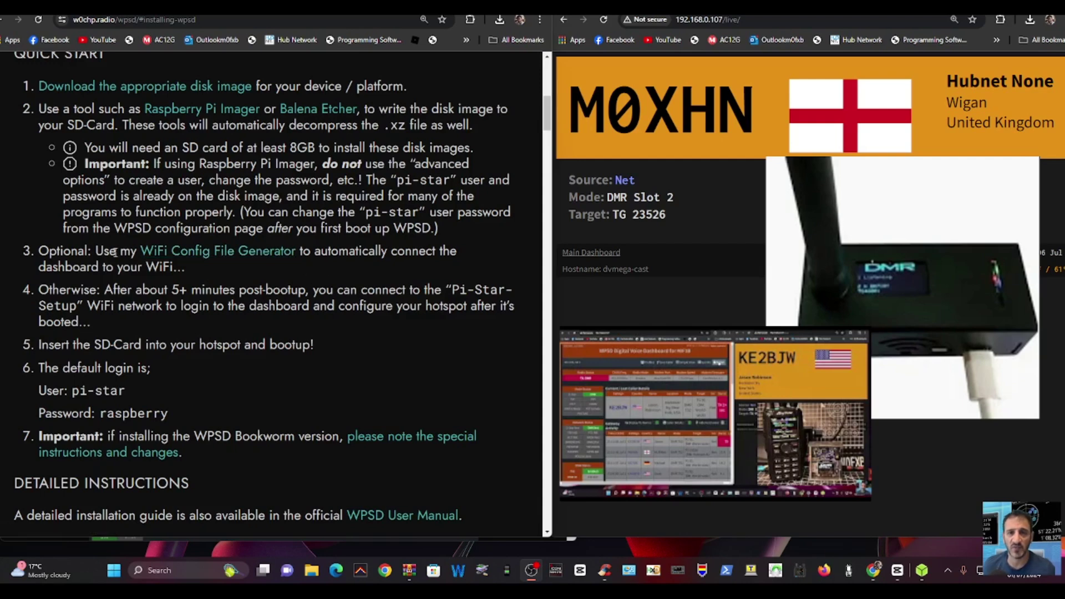
left_click(258, 254)
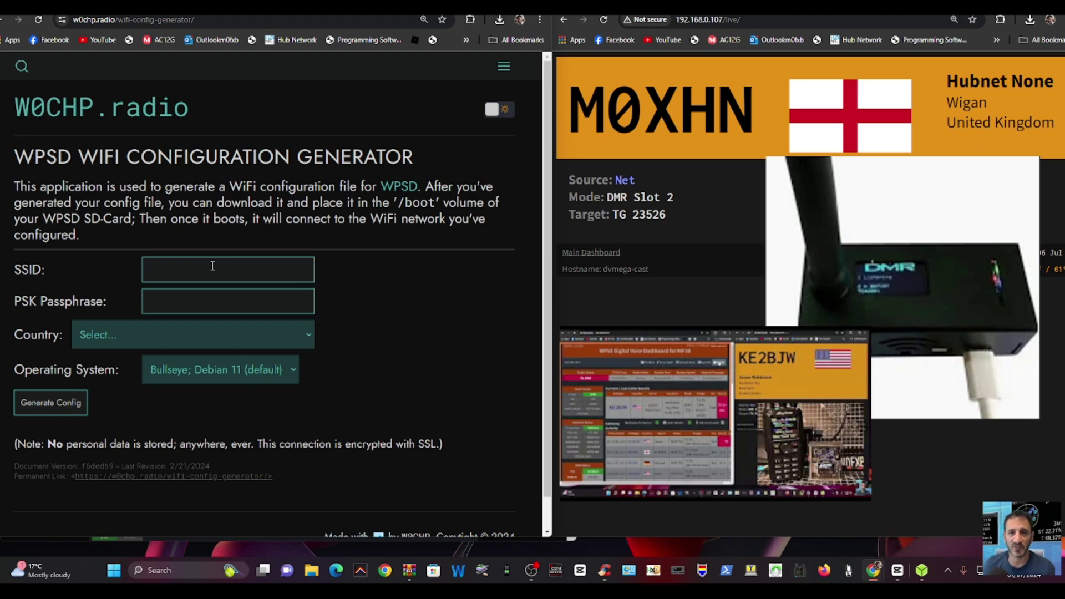
- Generate a first WiFi config with SSID 'hello', a short passphrase and country Bahrain
type("hello")
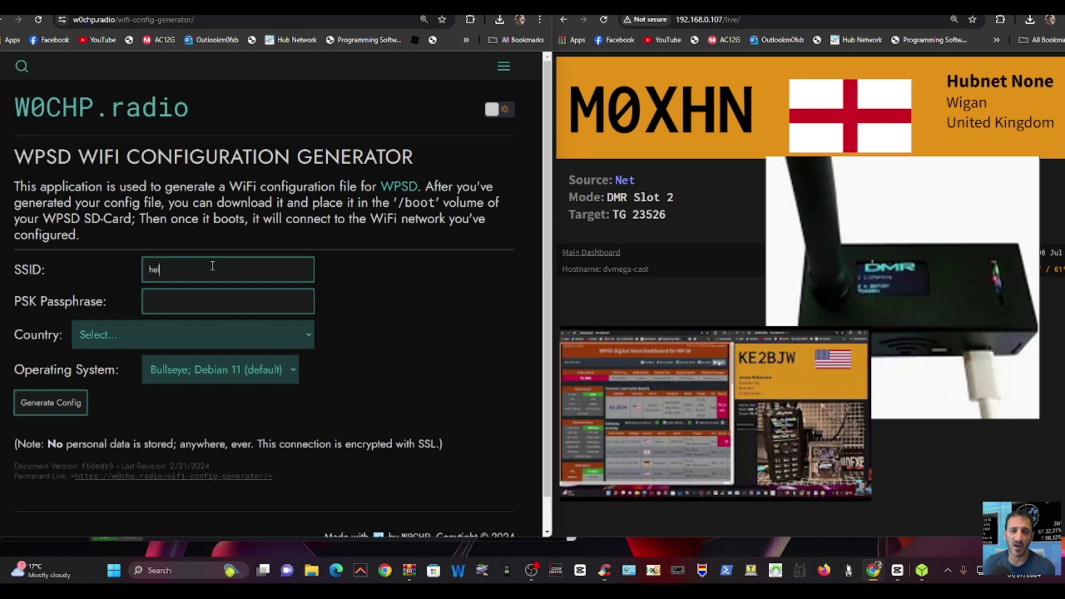
left_click(174, 300)
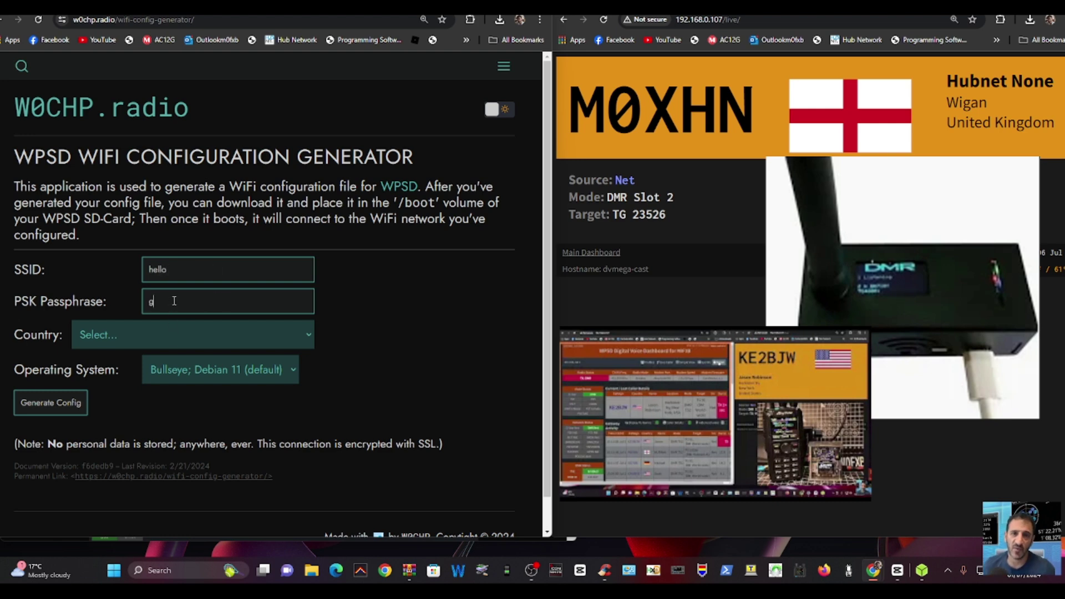
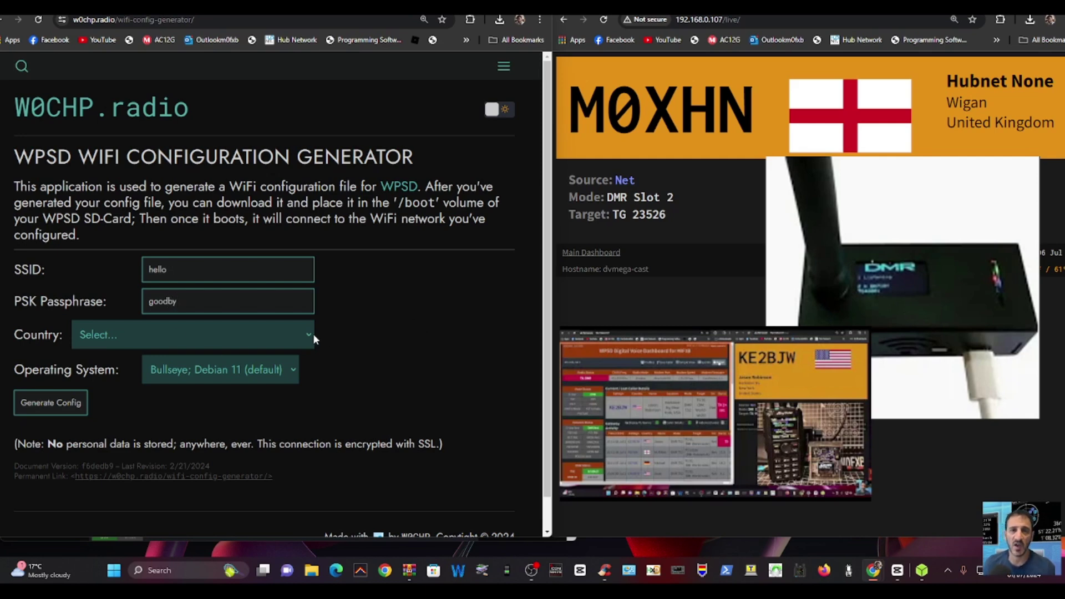
left_click(306, 335)
left_click(175, 280)
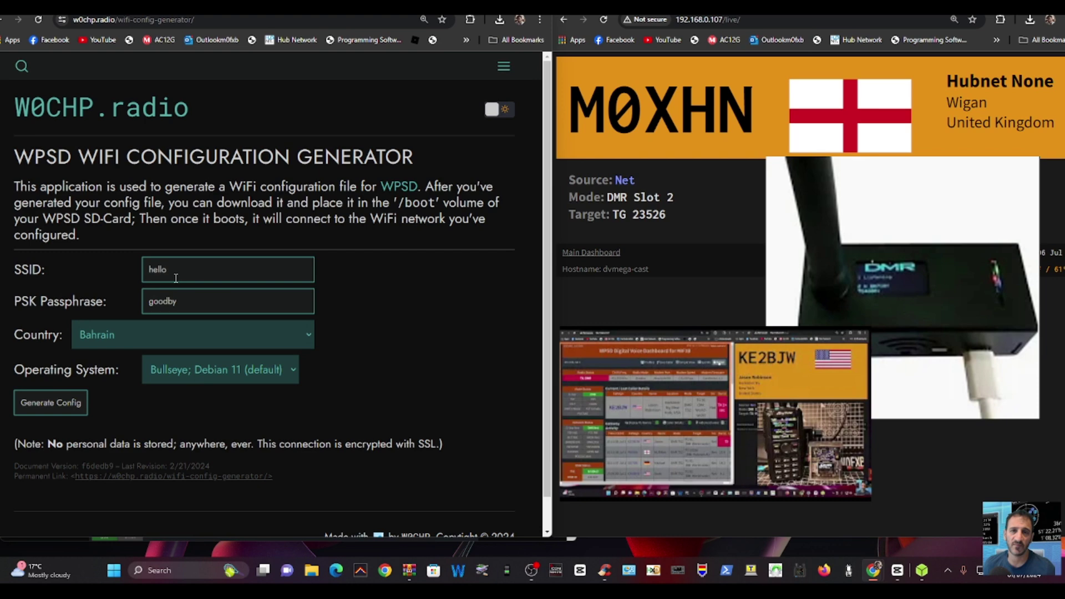
left_click(35, 405)
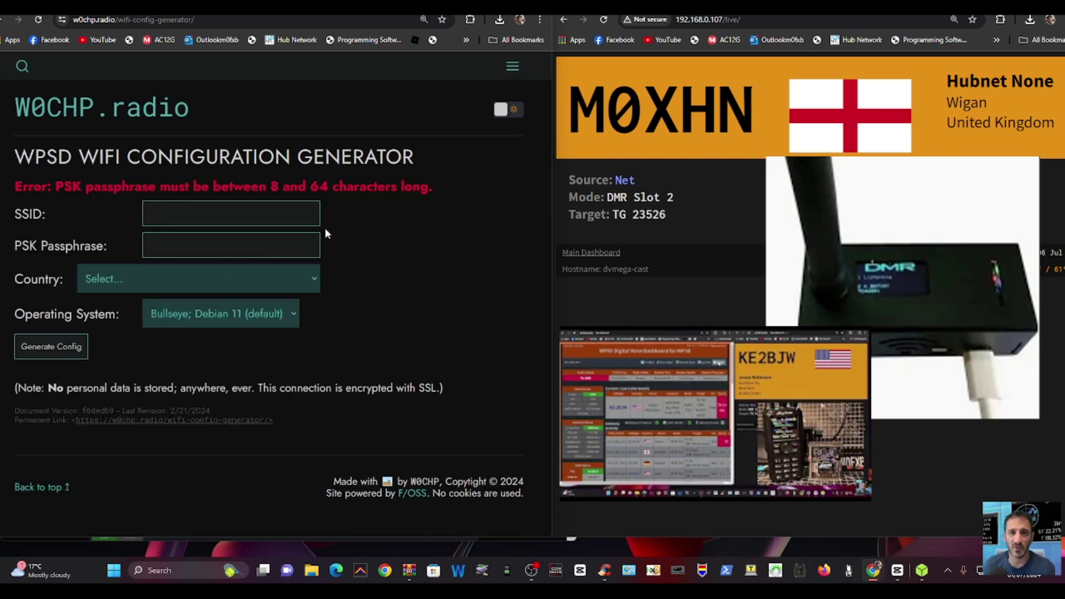
- Regenerate with a new SSID, an 8+ character passphrase and Bahamas, then download the config
left_click(155, 220)
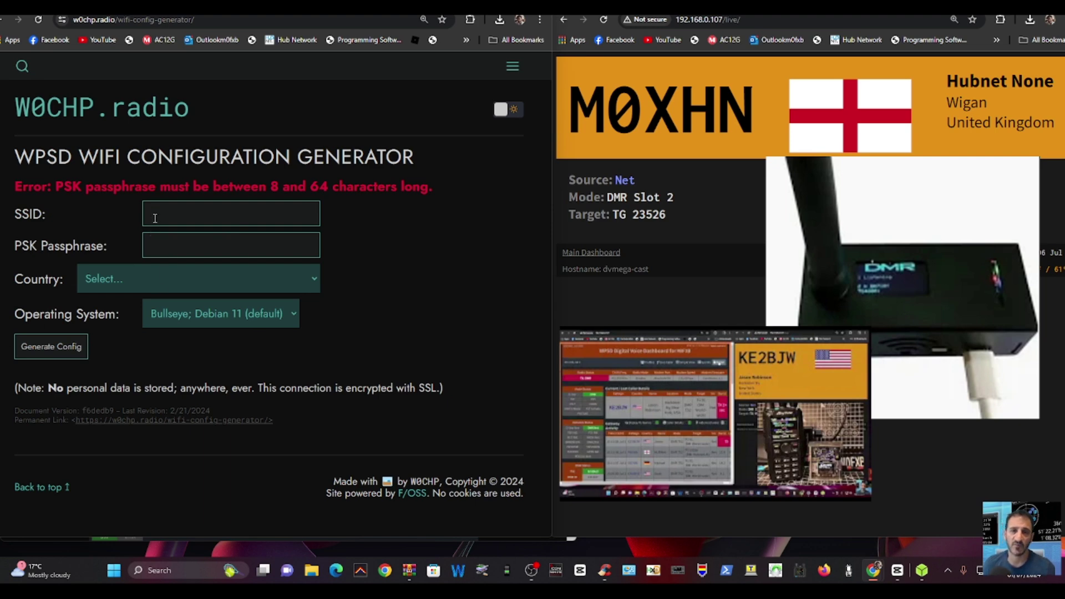
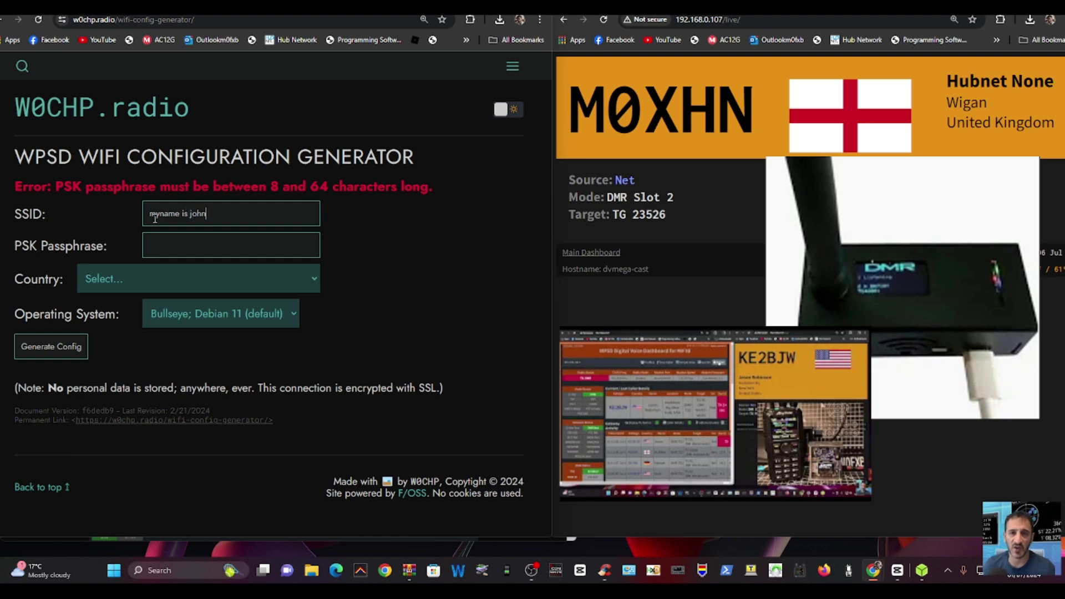
left_click(203, 238)
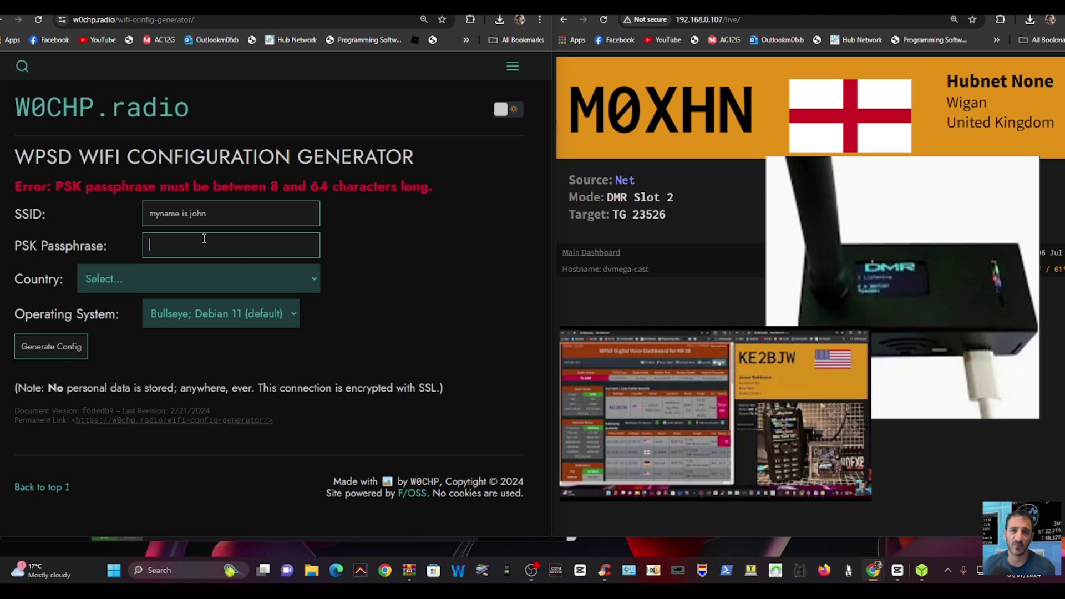
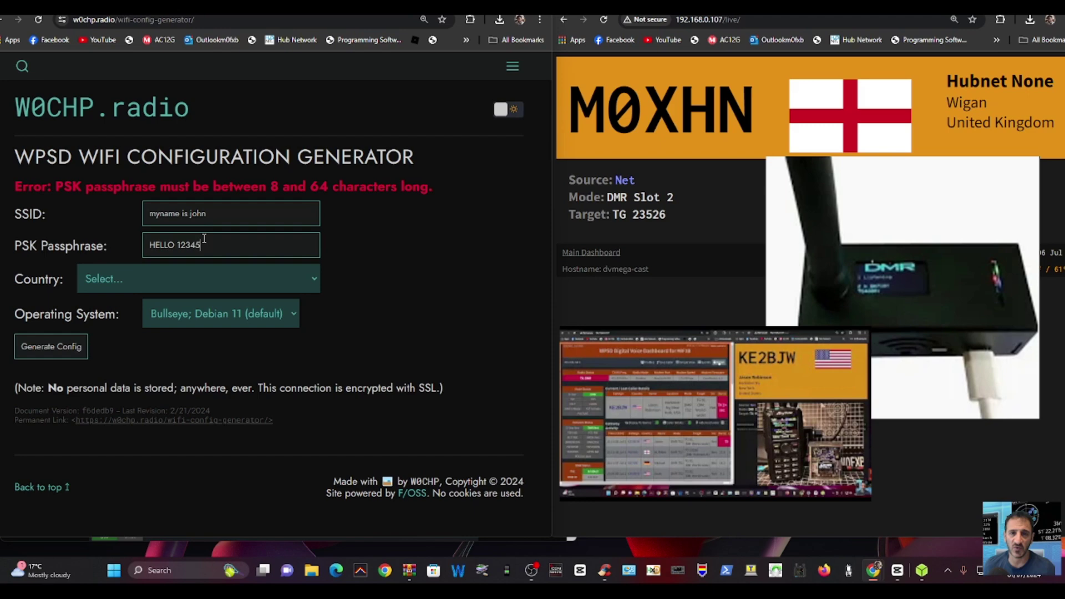
left_click(295, 279)
left_click(123, 259)
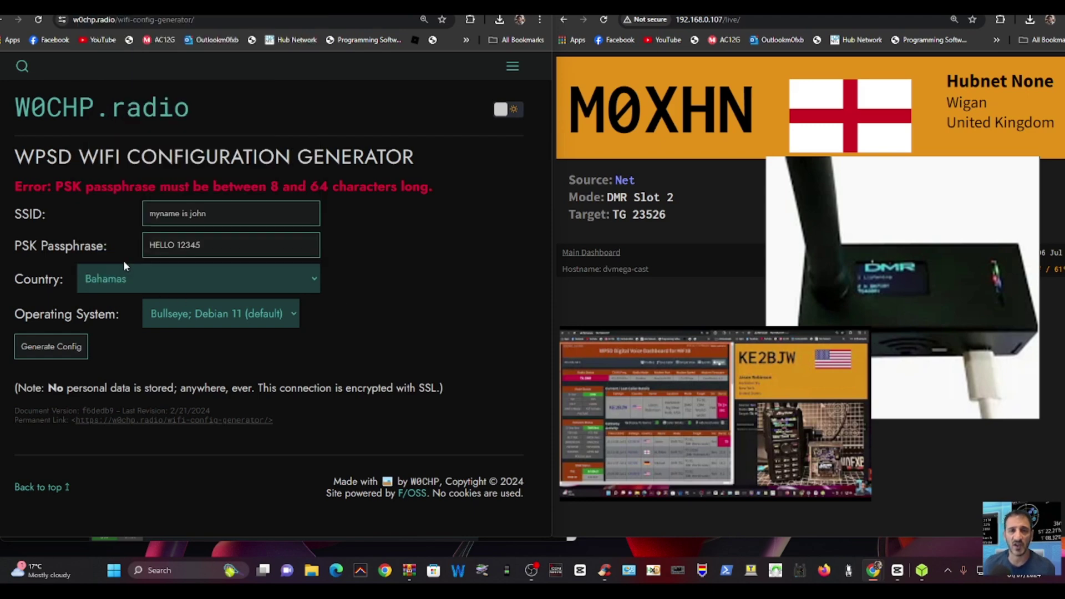
left_click(41, 348)
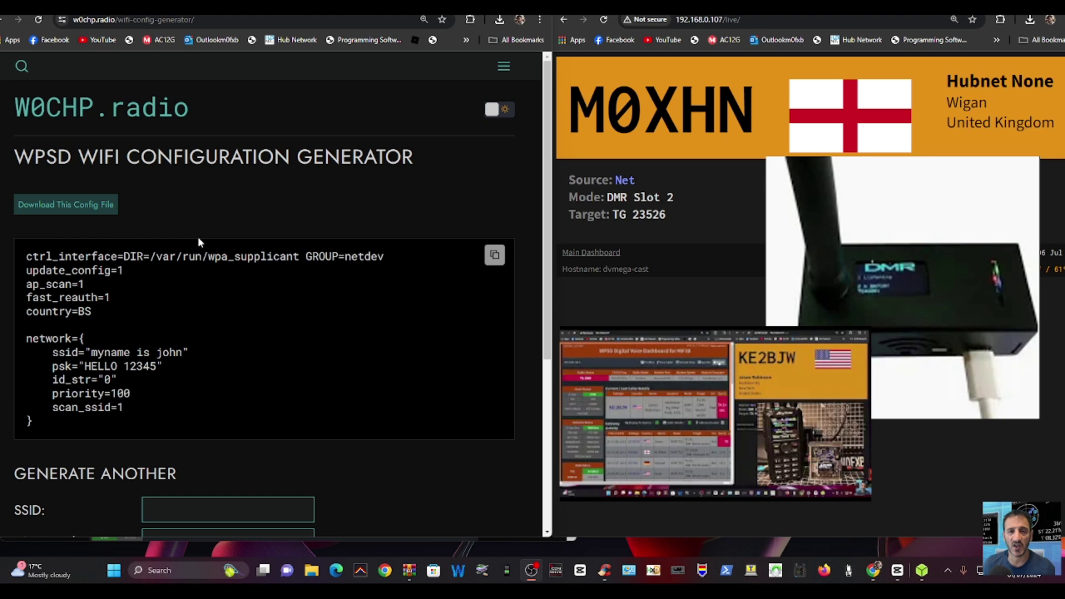
scroll(222, 235, "down", 1)
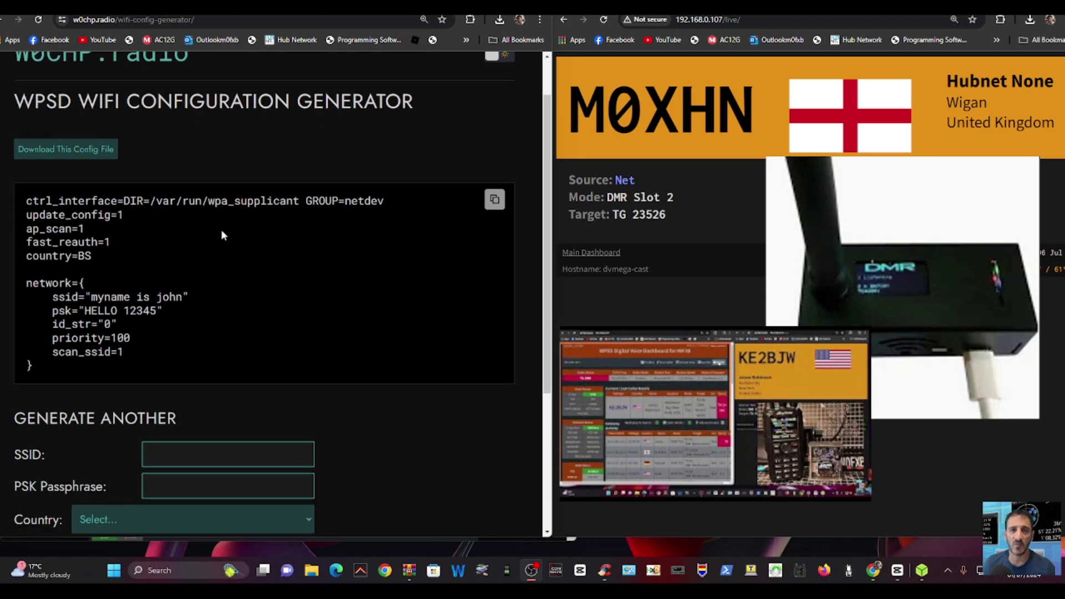
left_click(69, 148)
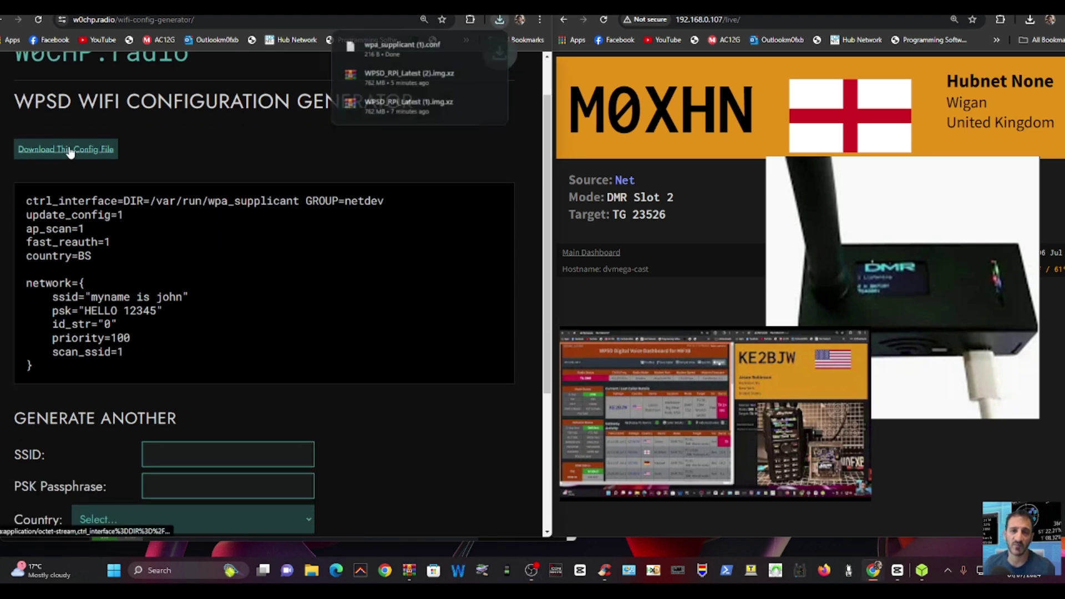
- Show the downloaded config file in its Downloads folder and reposition that window
right_click(403, 47)
left_click(438, 104)
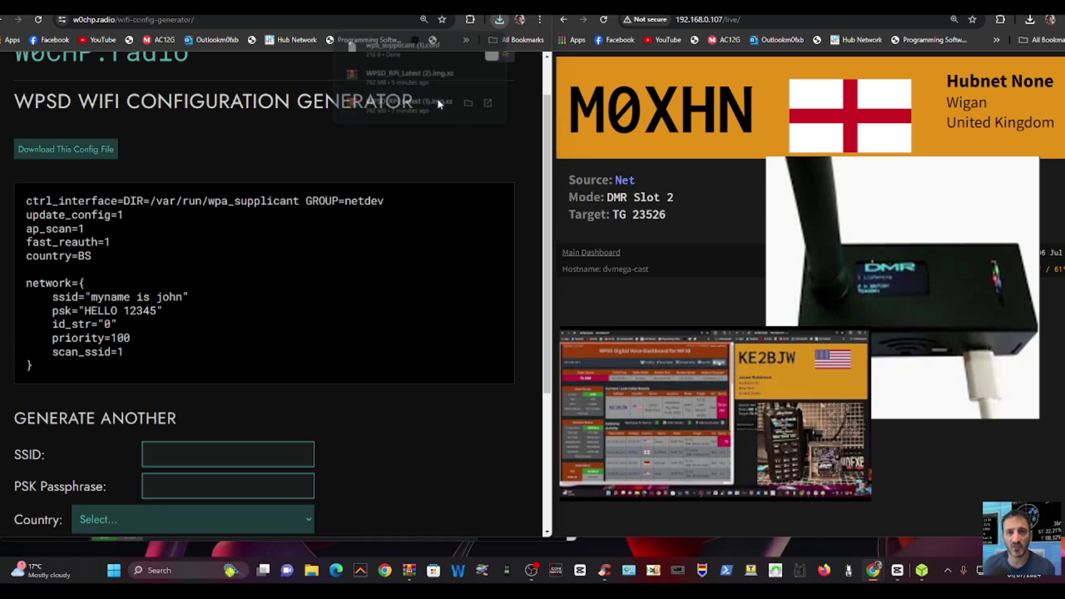
left_click_drag(455, 214, 292, 64)
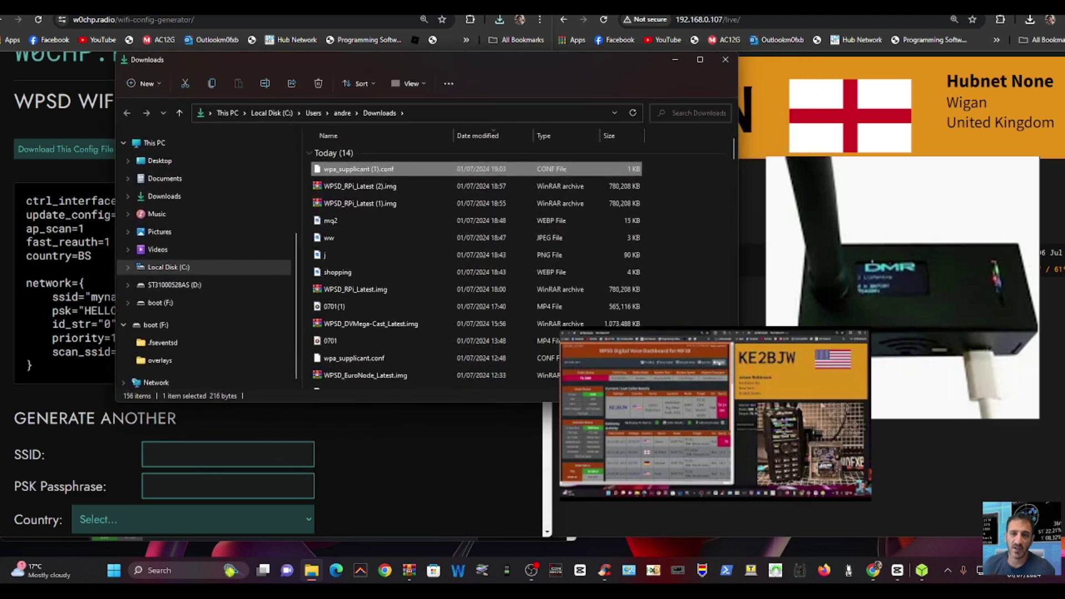
- Copy wpa_supplicant.conf onto the boot (F:) drive and return to the browser
left_click(865, 97)
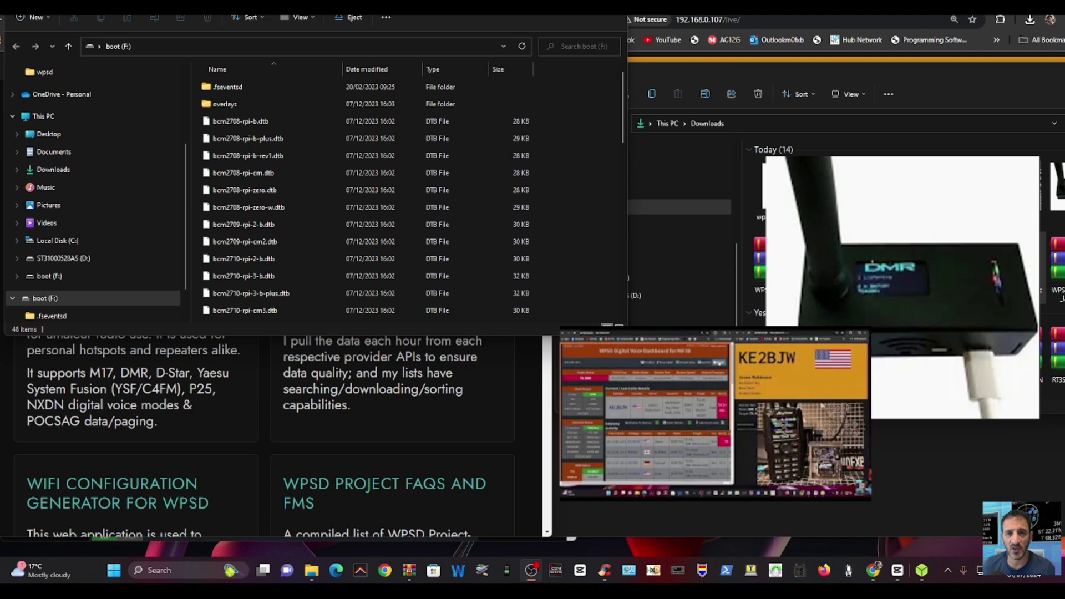
left_click_drag(521, 246, 280, 187)
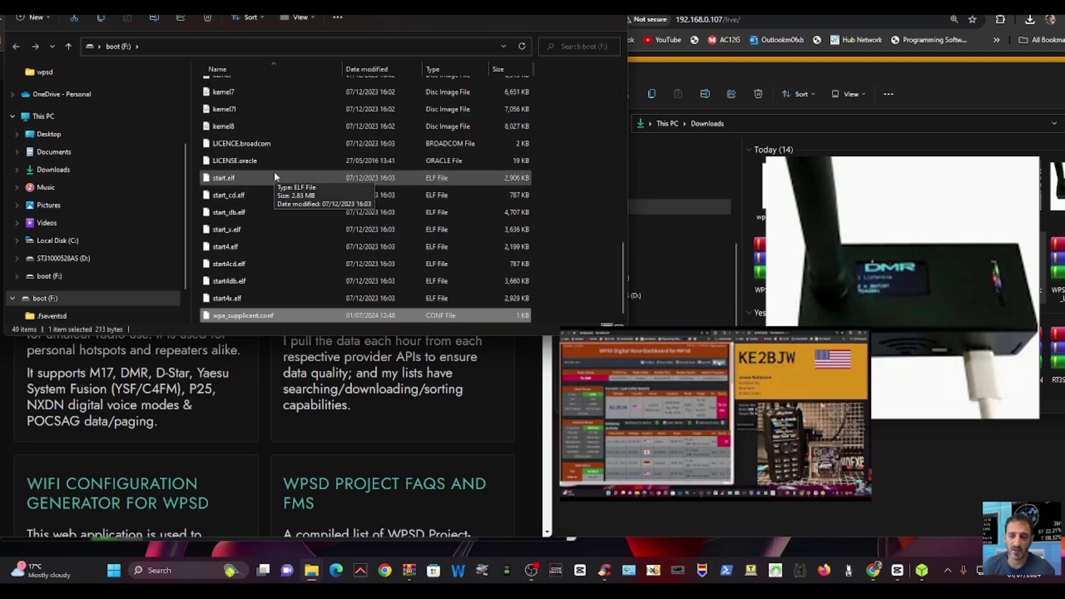
left_click_drag(377, 5, 435, 90)
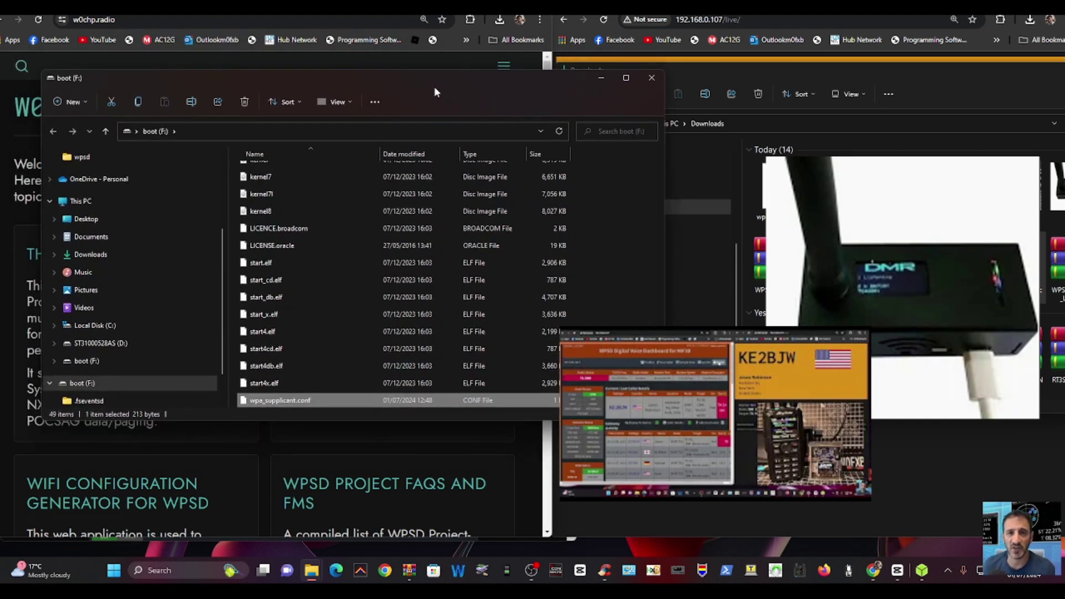
left_click(617, 507)
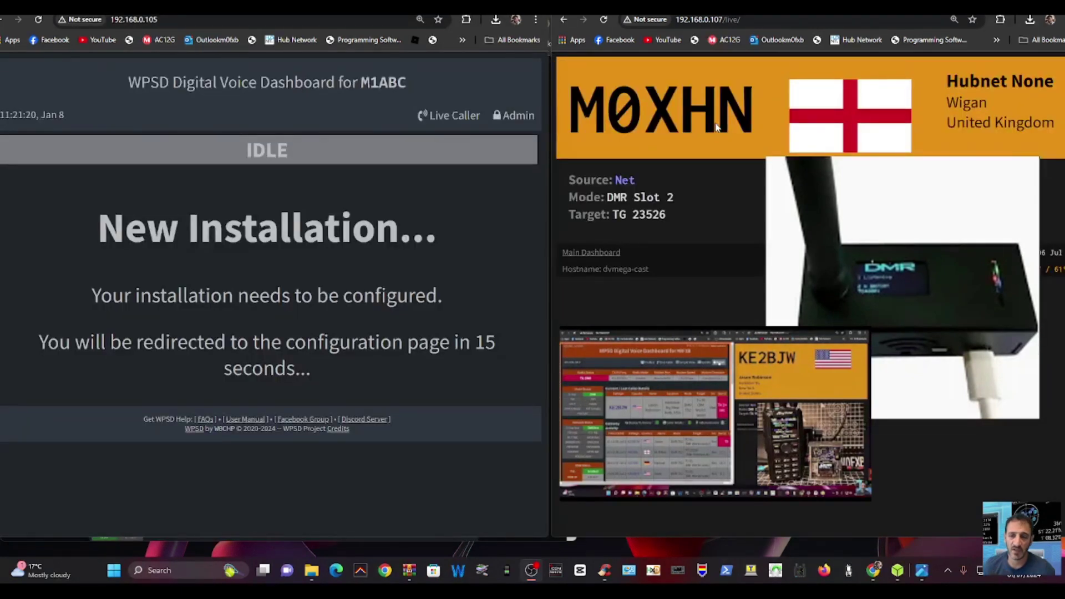
left_click(205, 224)
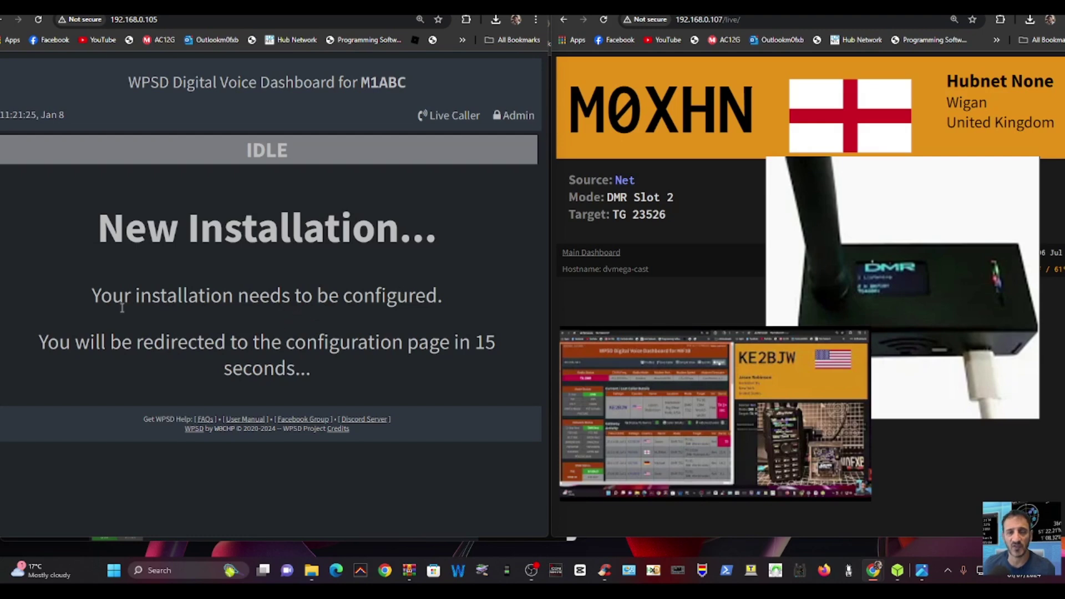
- Open the dashboard's Admin area and sign in with the saved default credentials
left_click(518, 115)
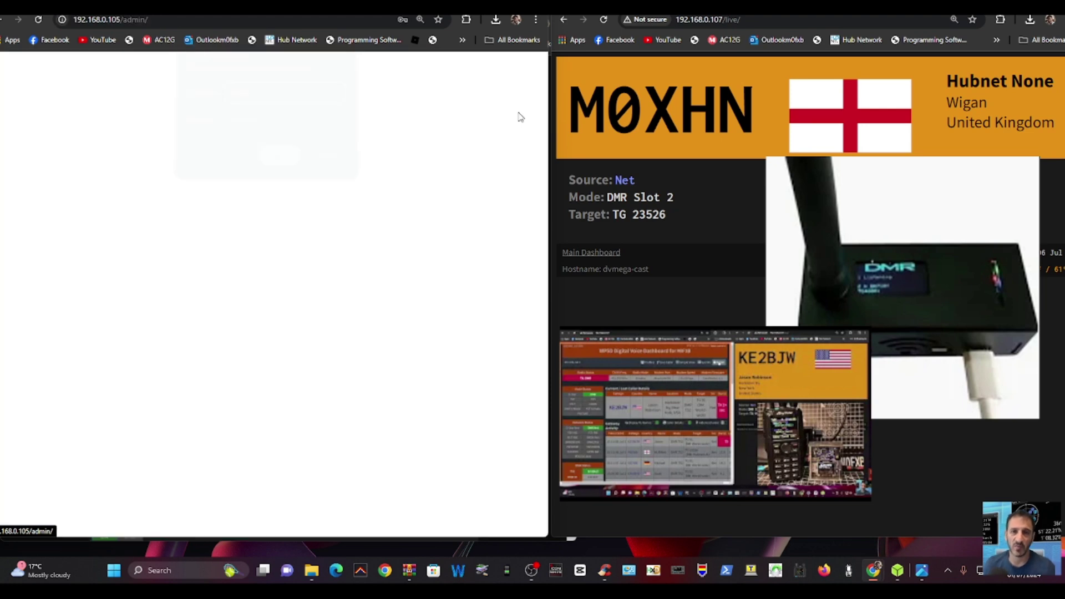
left_click(279, 161)
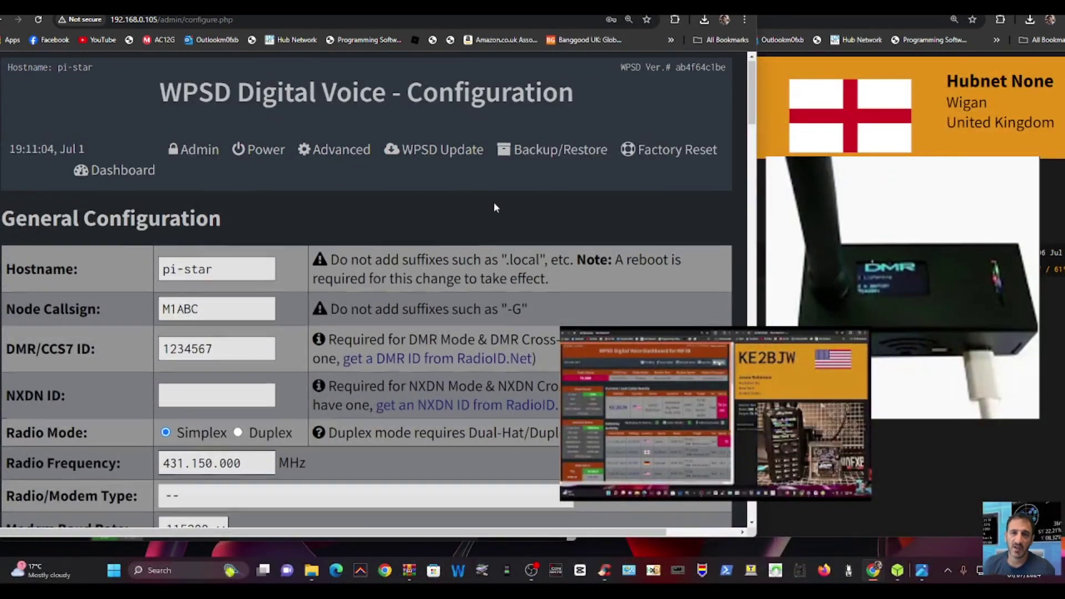
- Replace the placeholder Node Callsign with the operator's callsign, correcting a missing letter, and apply
scroll(493, 202, "down", 3)
scroll(200, 276, "up", 3)
double_click(198, 309)
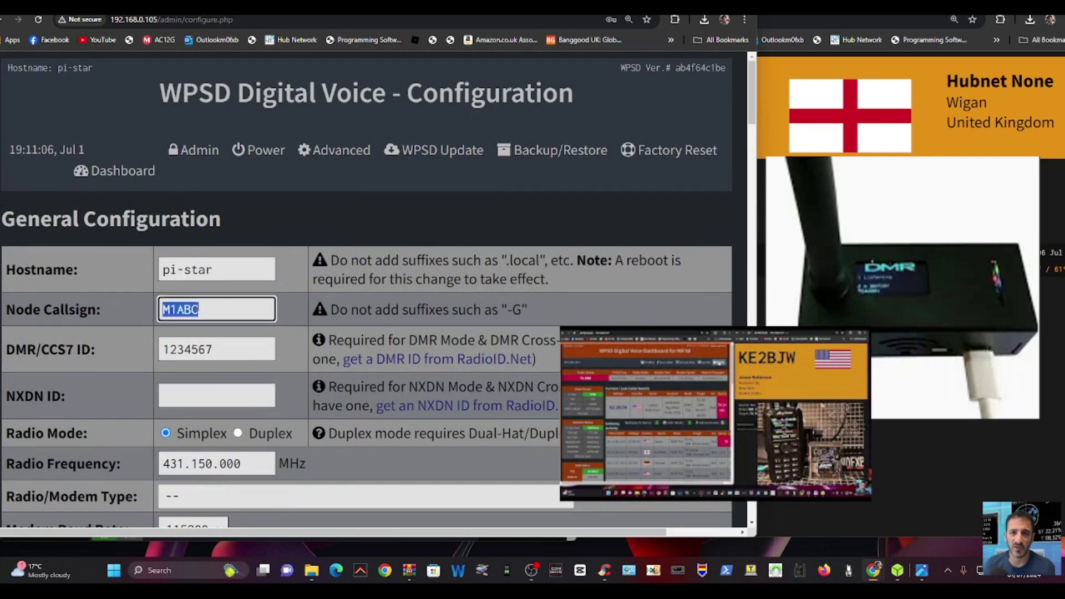
type("M0")
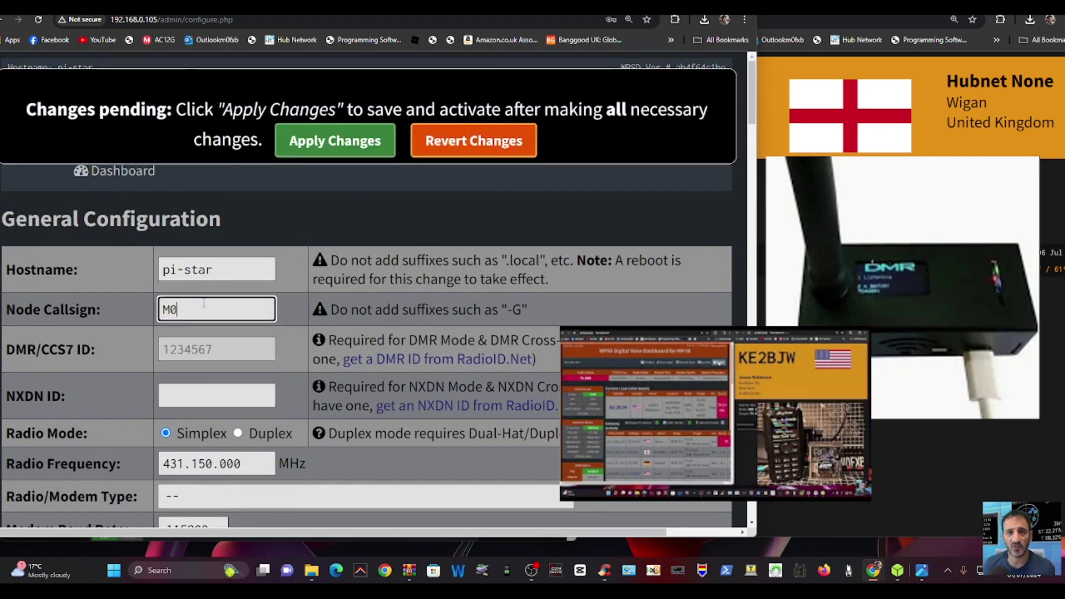
type("FB")
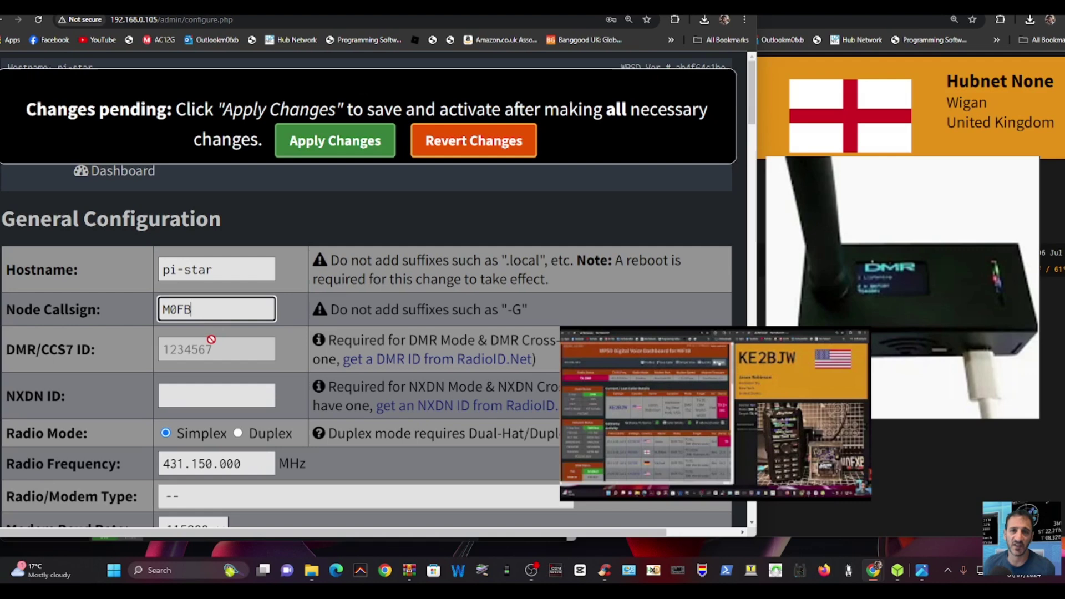
left_click(213, 343)
left_click(176, 309)
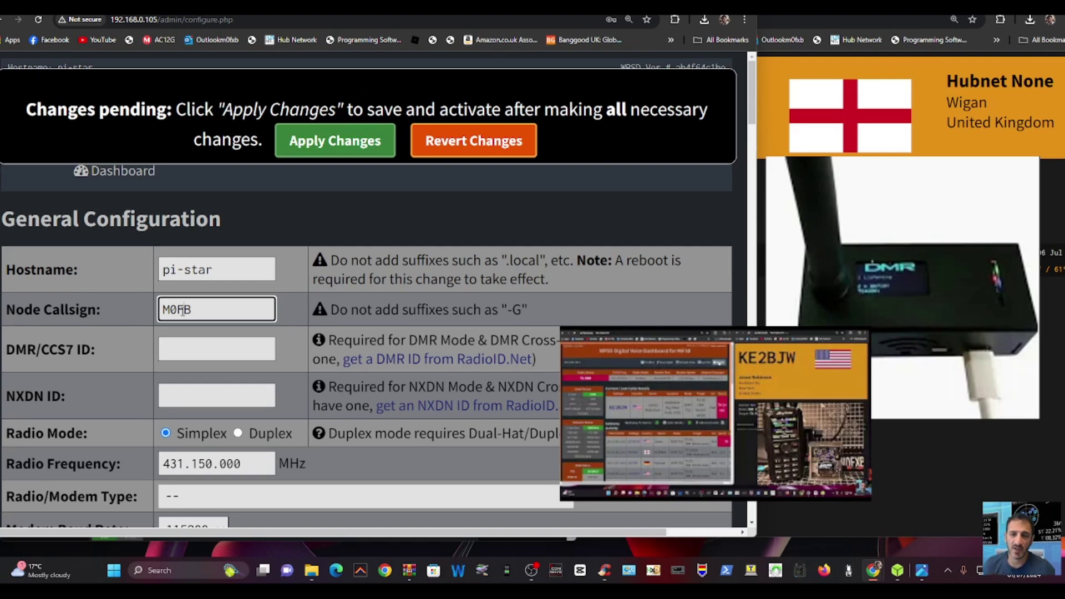
type("X")
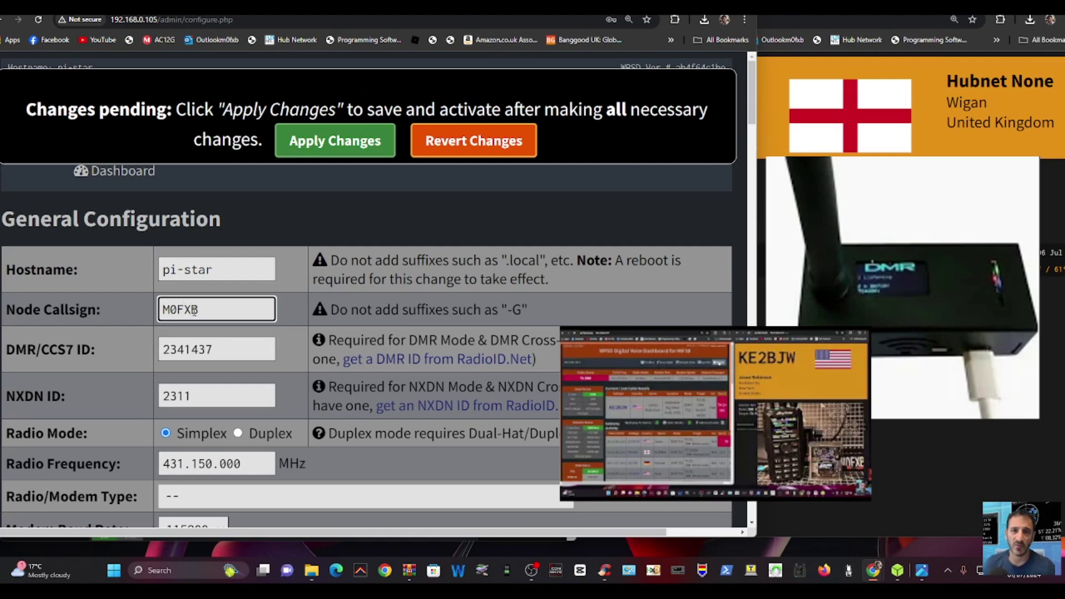
scroll(457, 298, "down", 1)
left_click(335, 141)
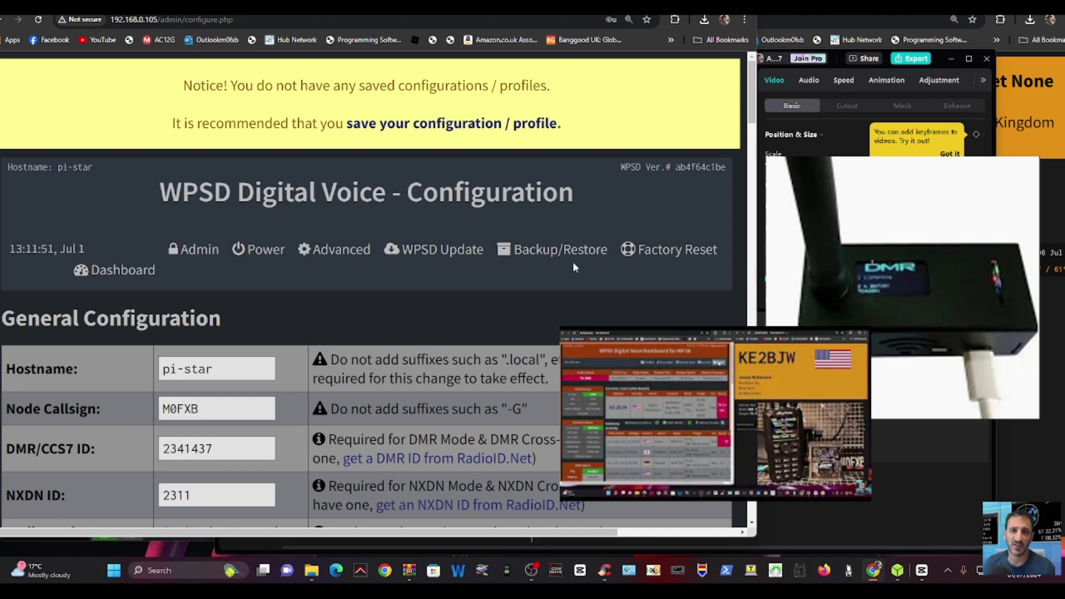
- Set the radio/modem type to STM32-DVM / MMDVM_HS Raspberry Pi Hat
scroll(573, 262, "down", 5)
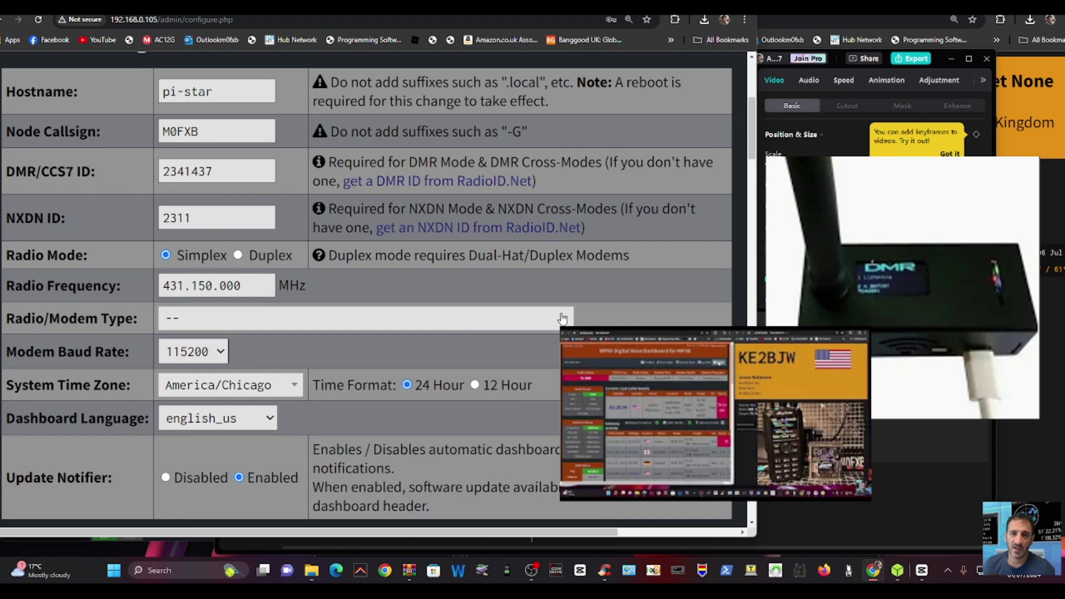
left_click(560, 318)
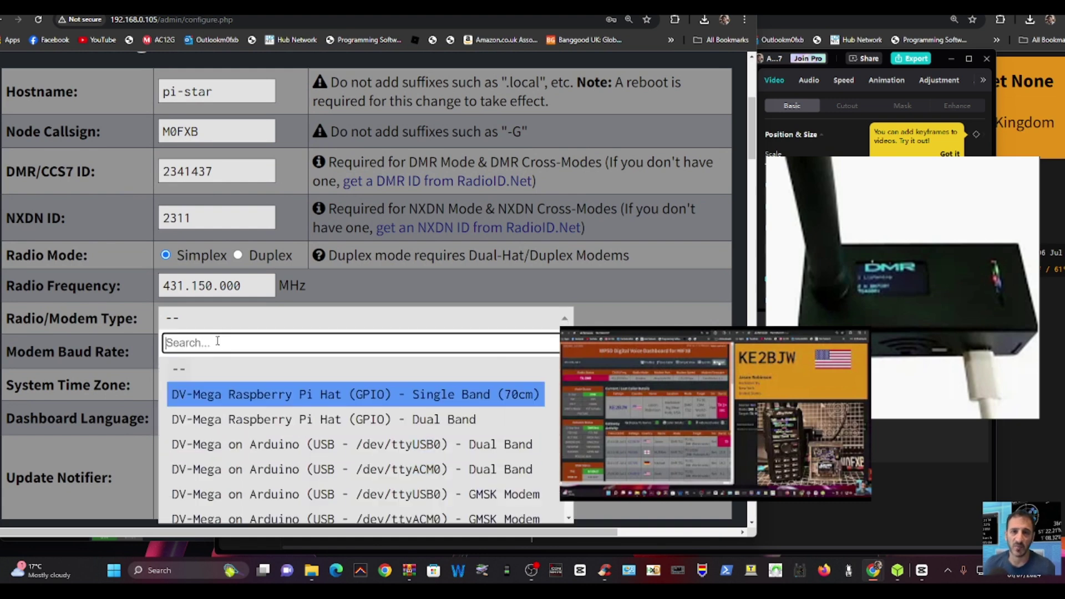
type("STM")
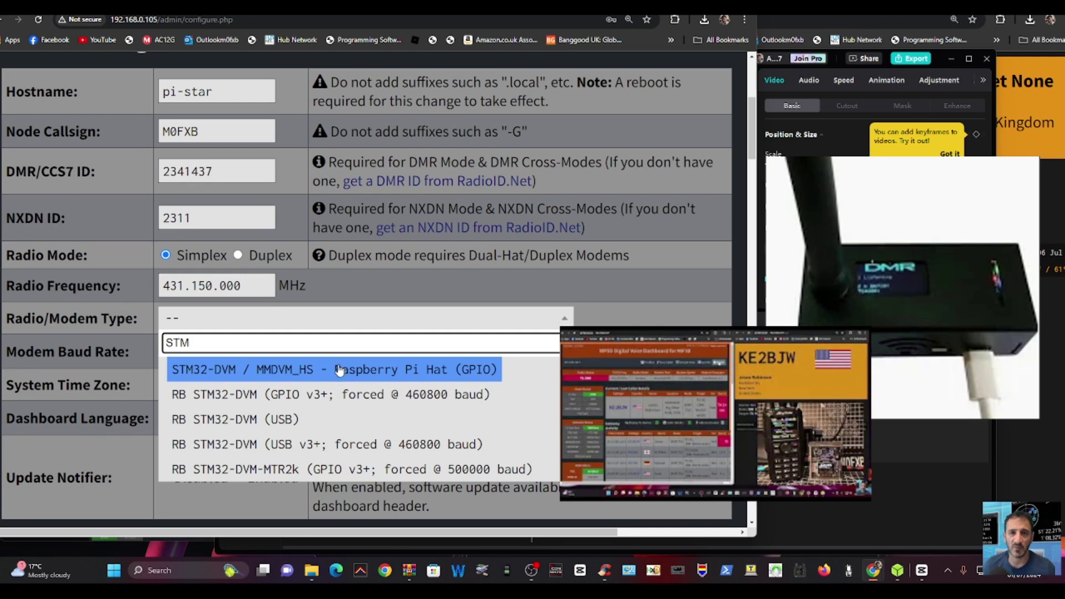
left_click(391, 370)
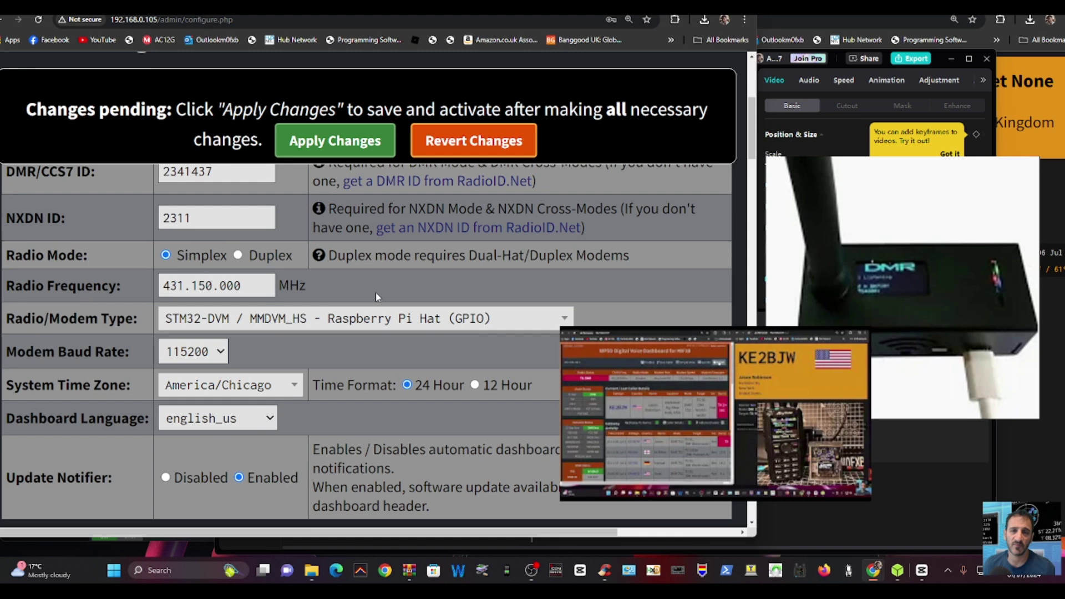
- Set the system time zone to Europe/London
scroll(374, 291, "down", 1)
left_click(263, 336)
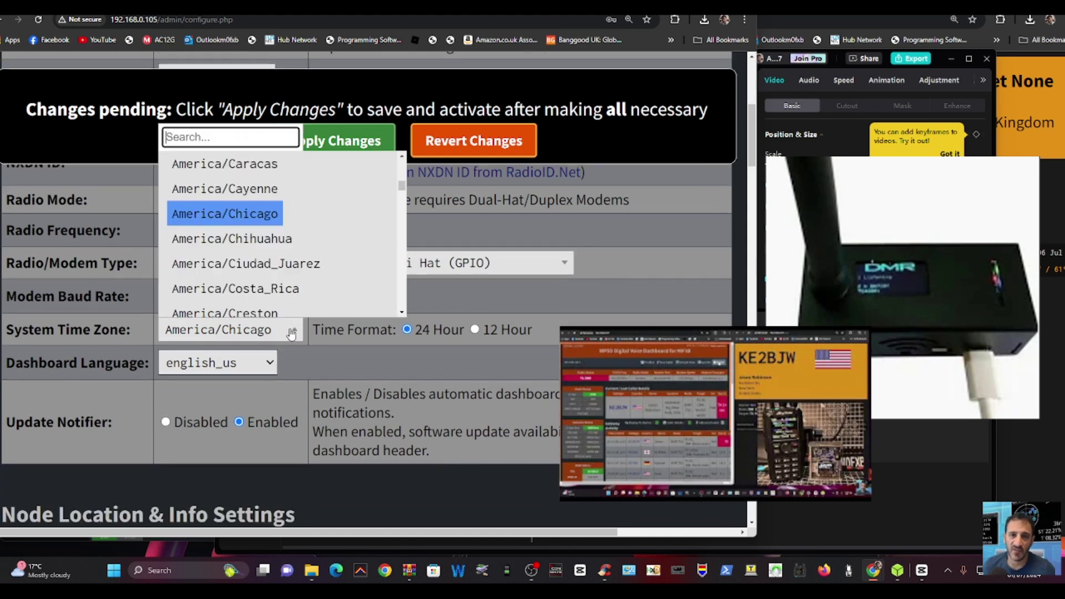
scroll(213, 192, "down", 5)
scroll(213, 191, "up", 4)
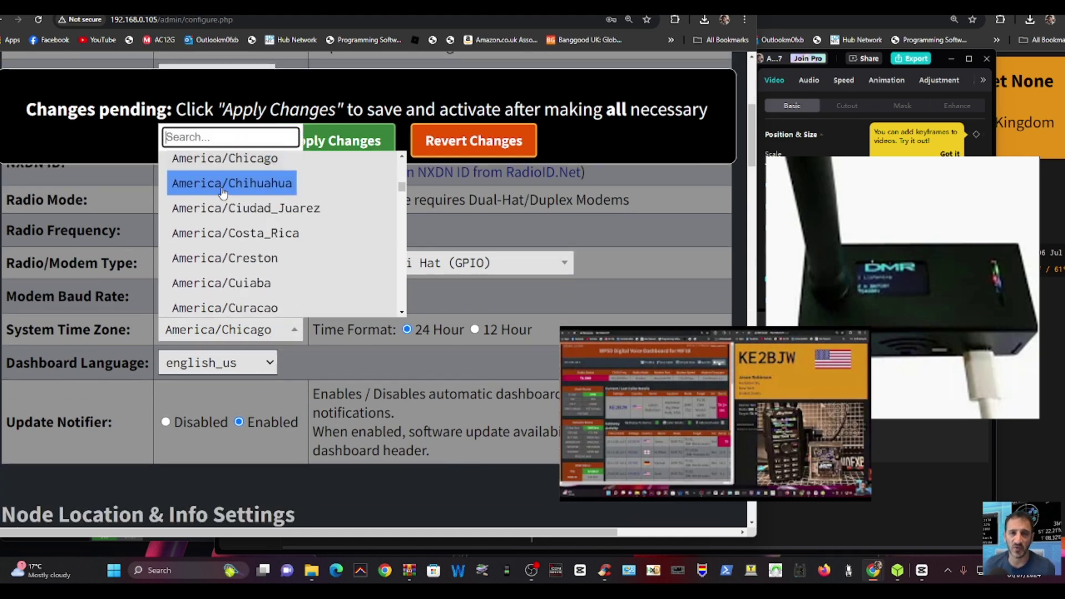
type("GB")
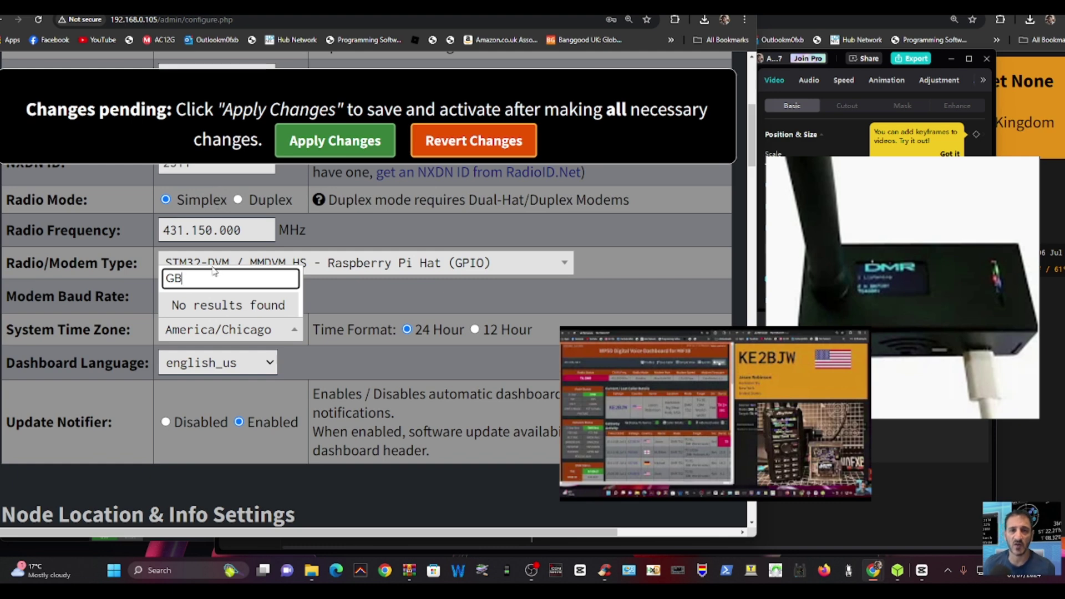
key("BackSpace")
key("BackSpace")
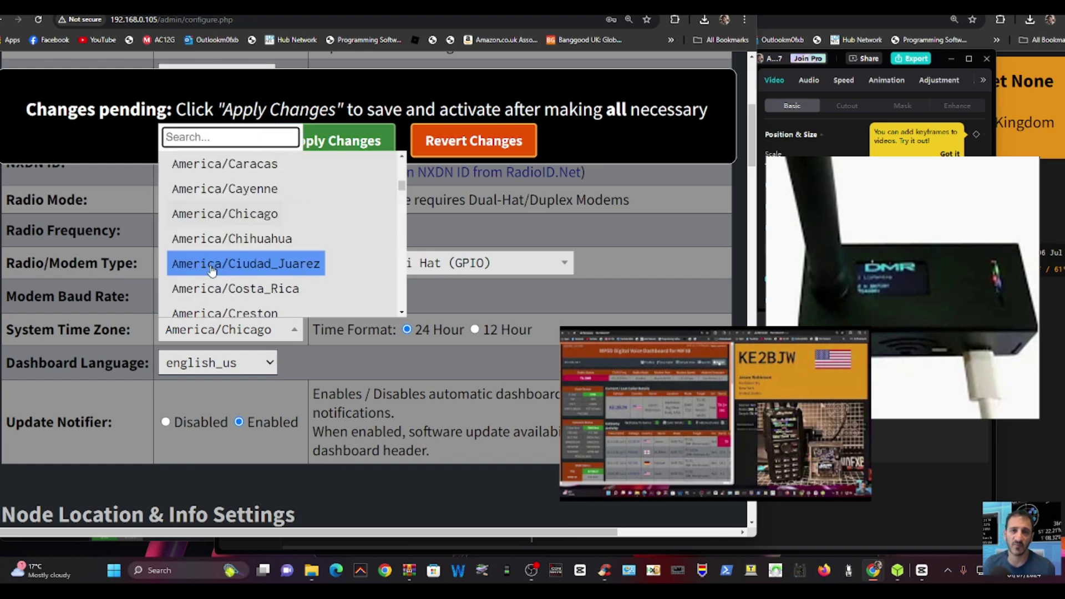
type("UK")
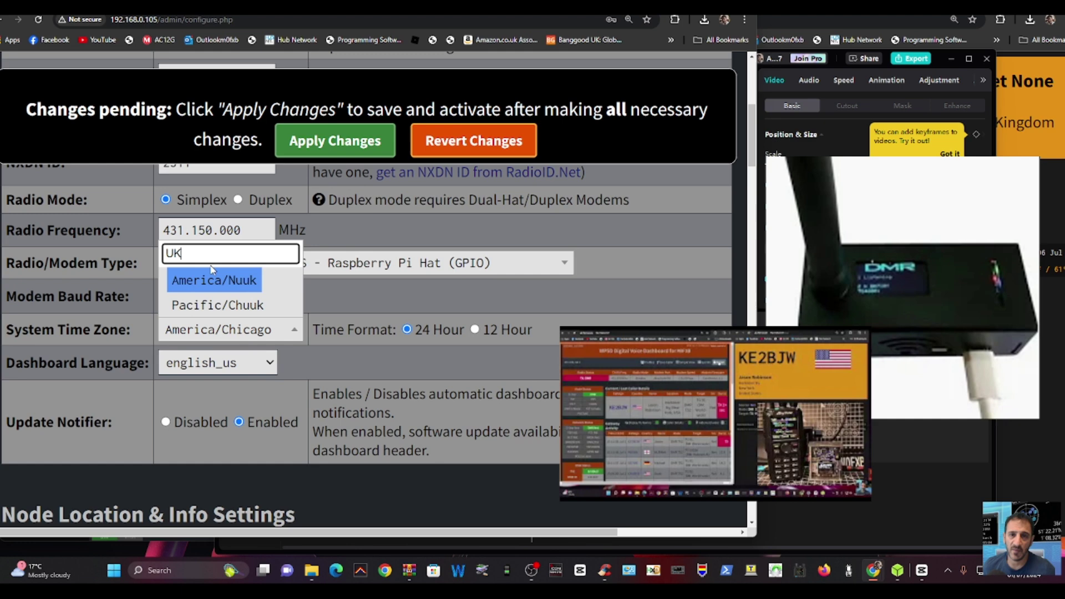
key("BackSpace")
key("BackSpace")
scroll(212, 270, "down", 20)
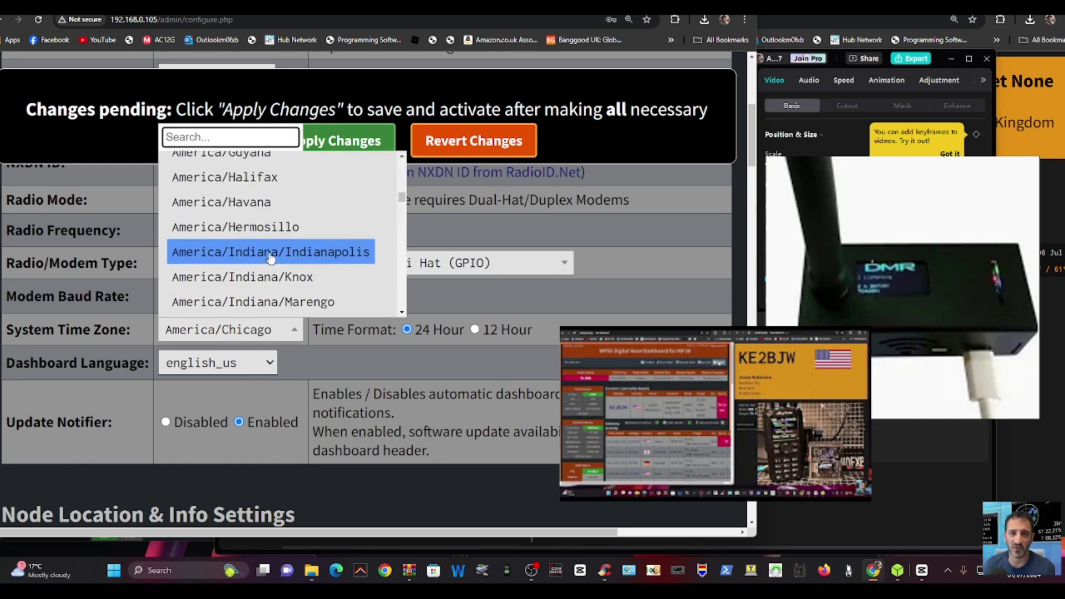
scroll(279, 266, "down", 20)
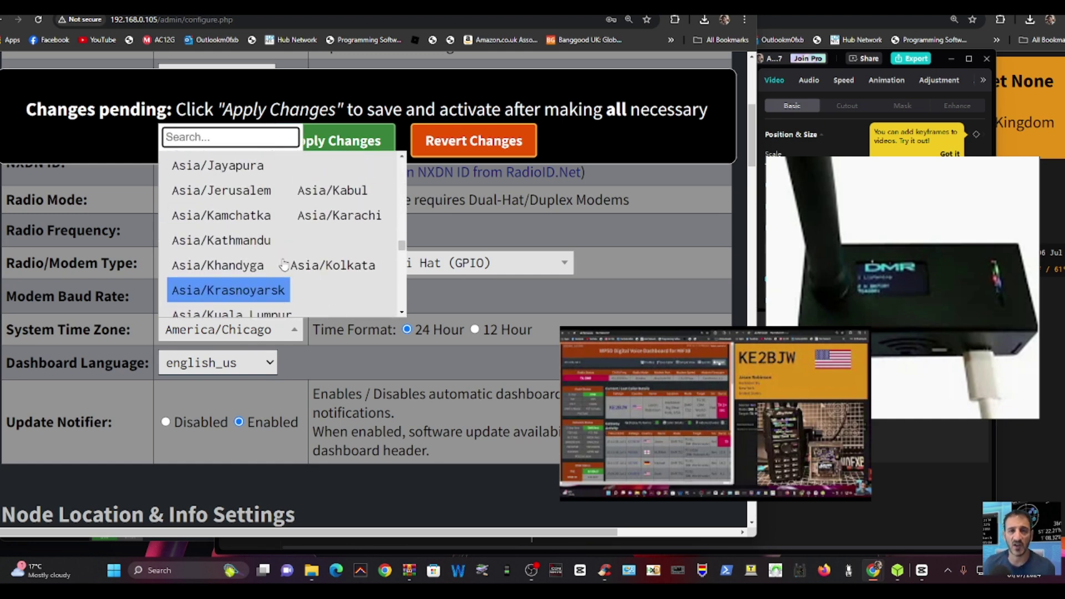
scroll(283, 264, "down", 13)
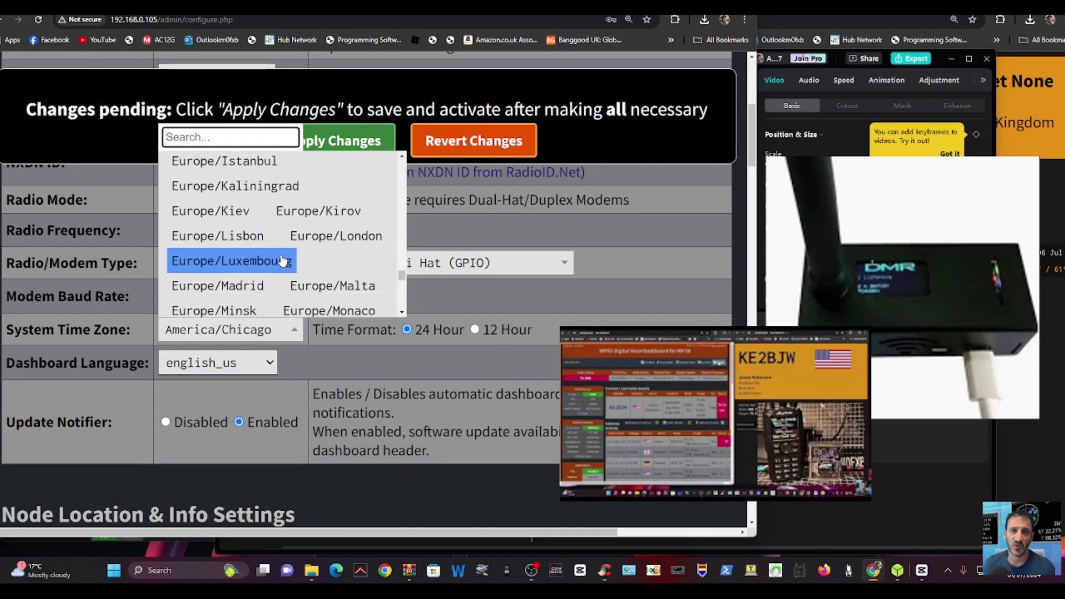
scroll(282, 260, "up", 4)
scroll(281, 259, "down", 1)
scroll(281, 259, "down", 2)
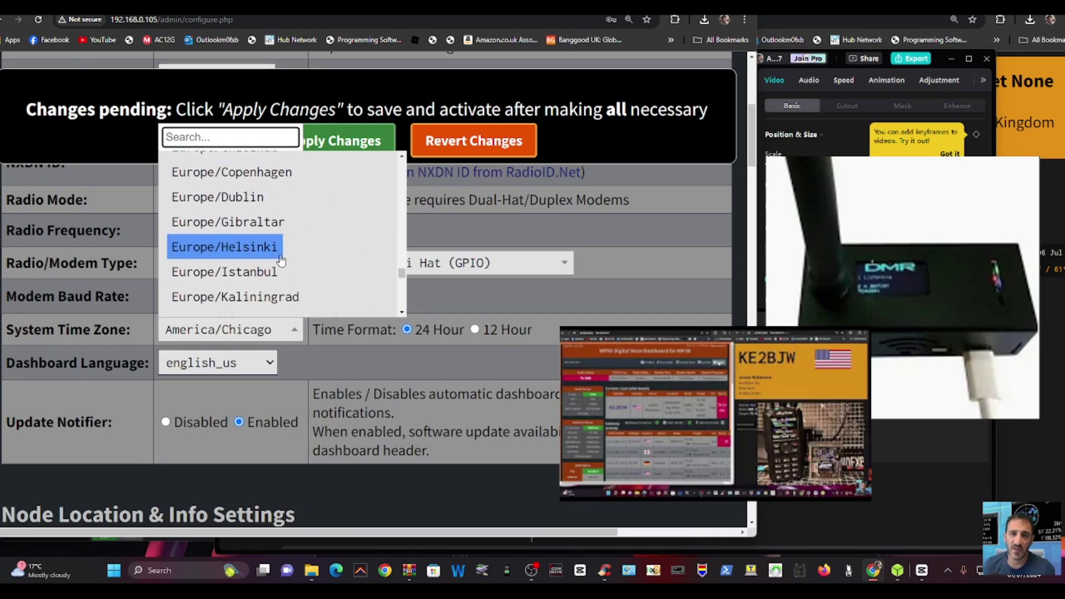
scroll(282, 261, "down", 2)
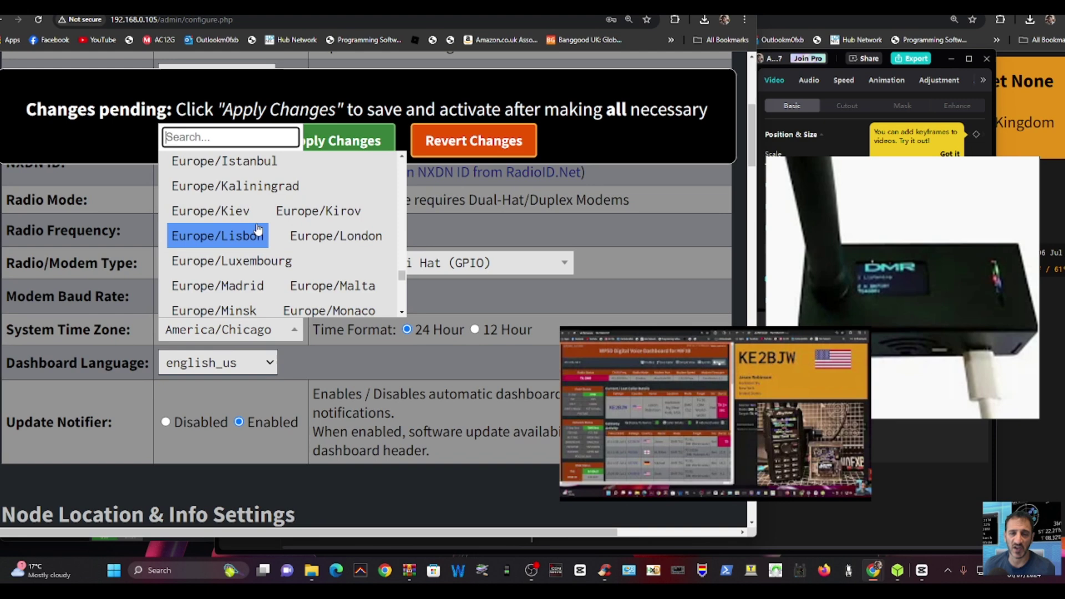
scroll(267, 238, "down", 3)
scroll(266, 240, "down", 3)
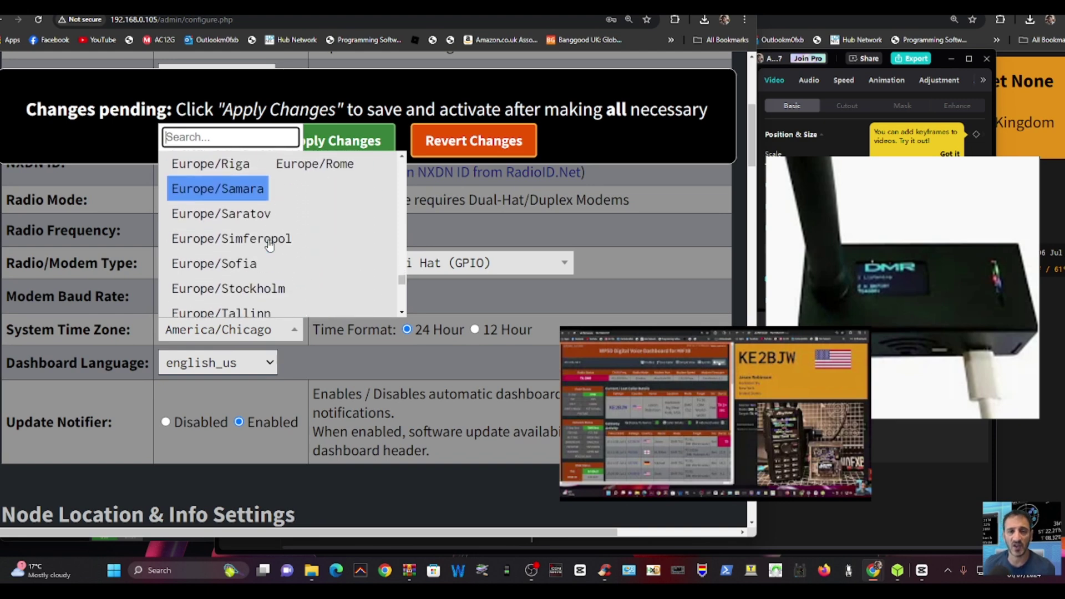
scroll(269, 244, "up", 10)
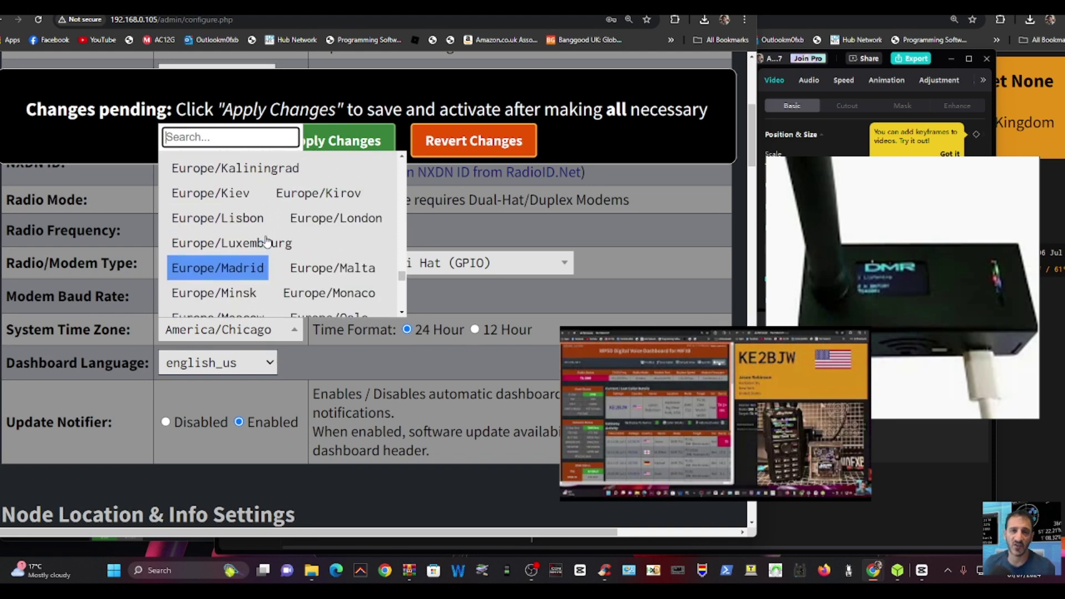
scroll(266, 240, "up", 3)
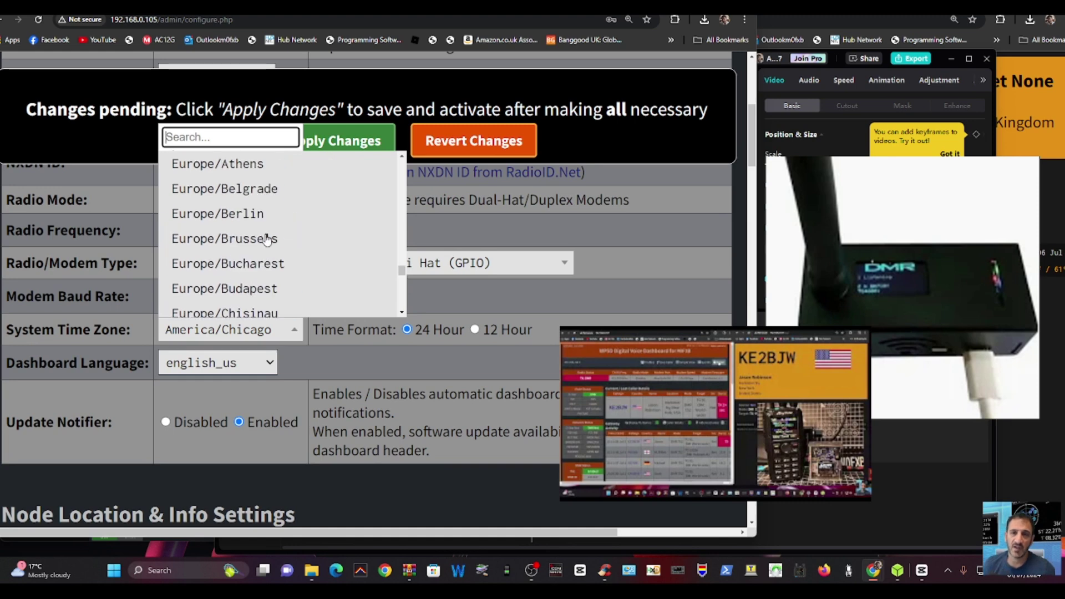
scroll(265, 239, "up", 2)
scroll(265, 240, "down", 4)
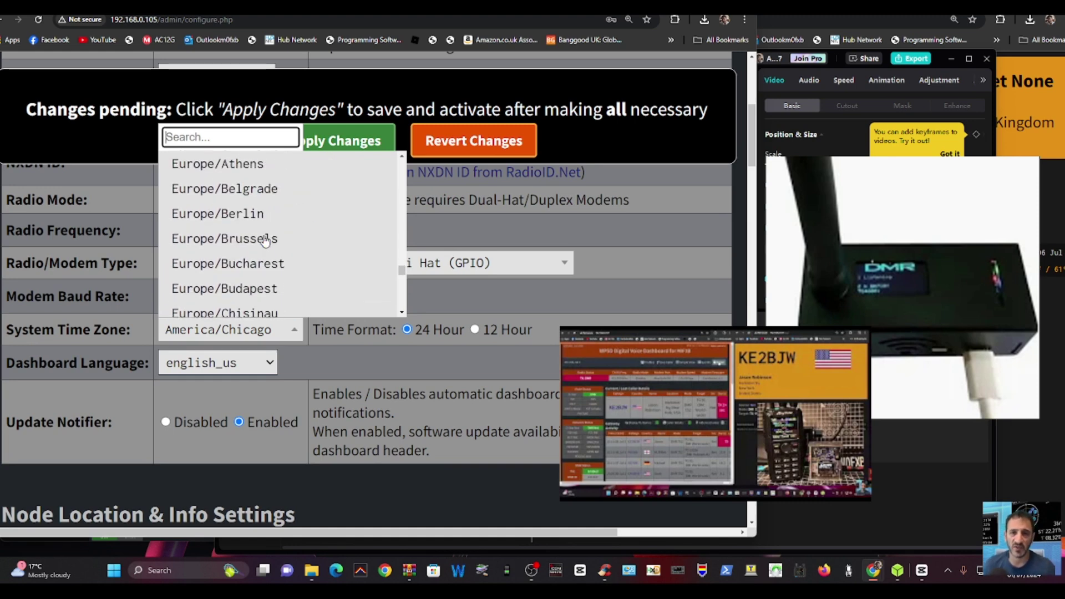
left_click(531, 570)
type("LONDON")
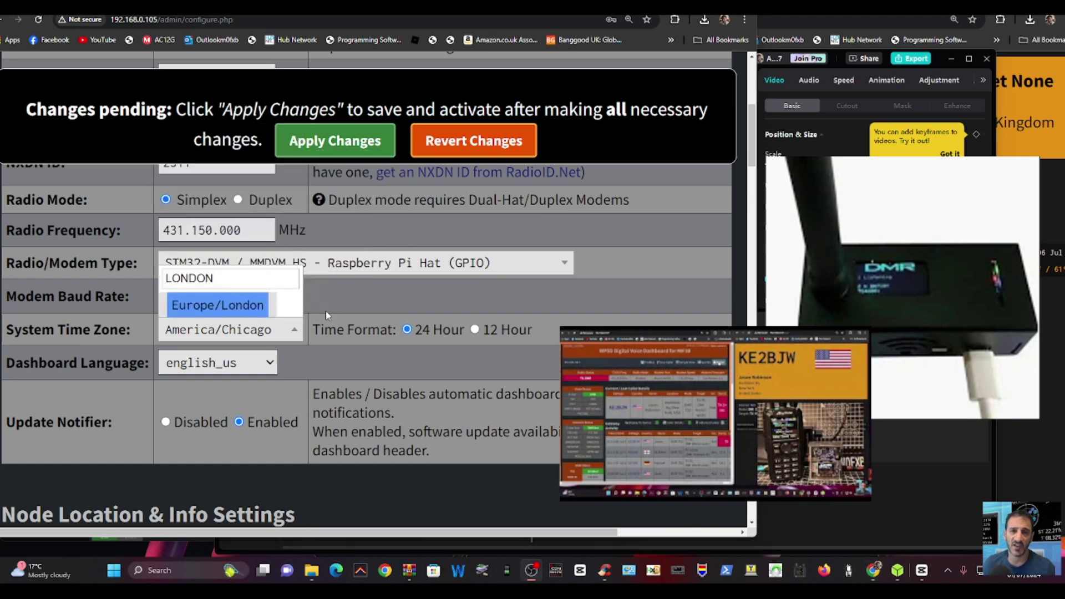
left_click(239, 310)
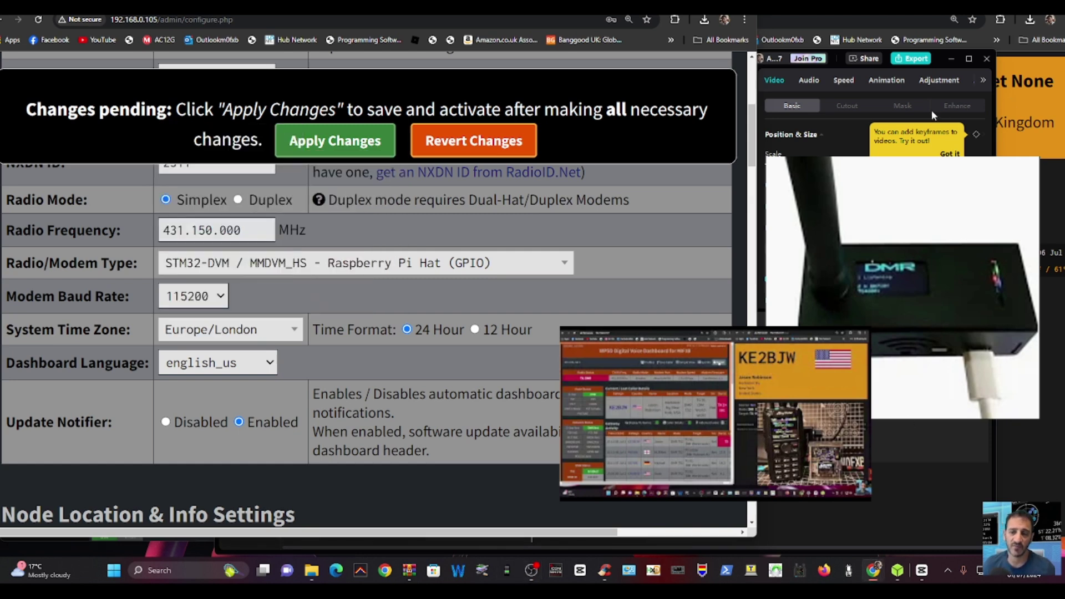
- Apply the pending configuration changes so the page reloads
scroll(441, 257, "down", 5)
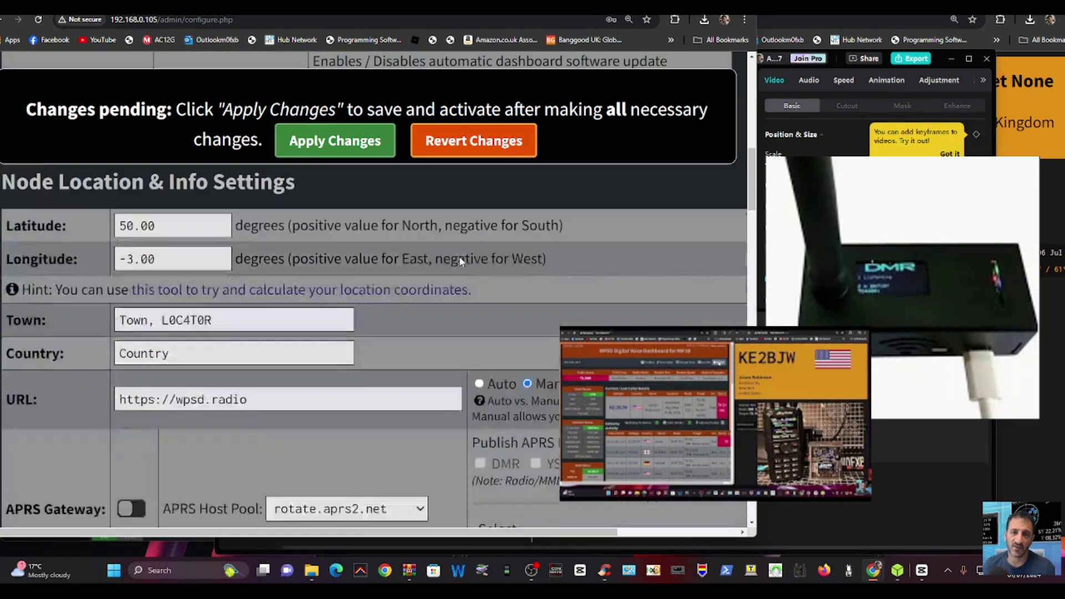
scroll(460, 261, "down", 5)
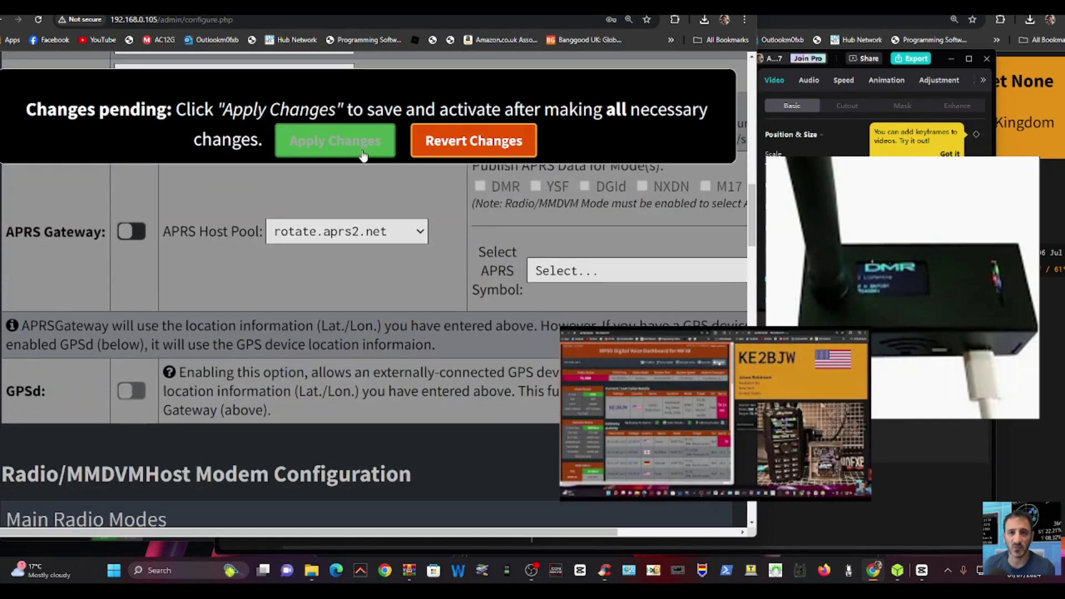
left_click(363, 155)
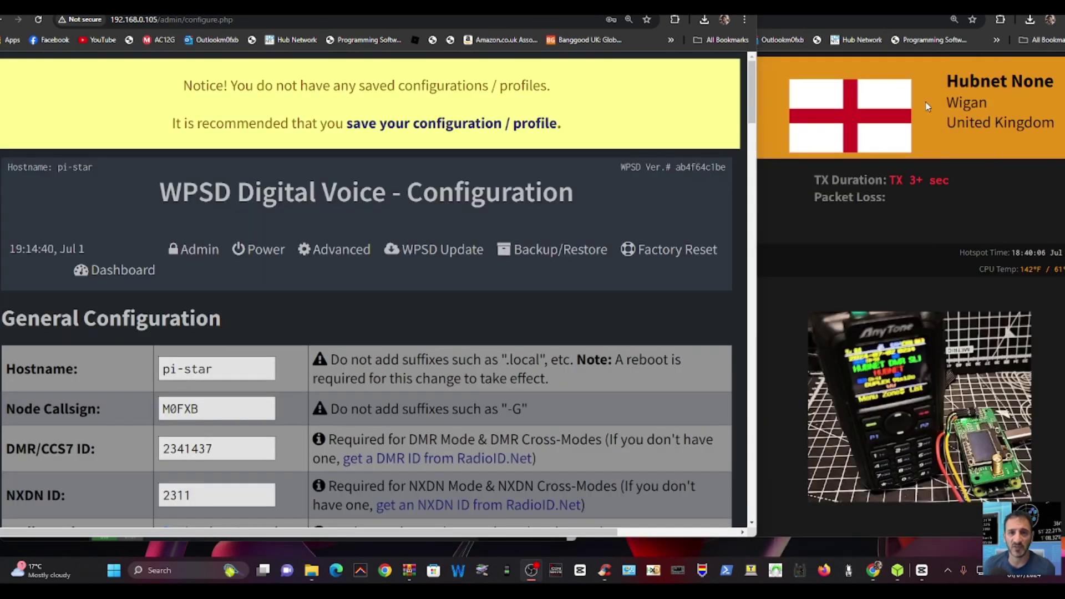
- Correct the Radio Frequency field so it reads 431.550.000 MHz instead of 431.150.000
scroll(376, 268, "down", 5)
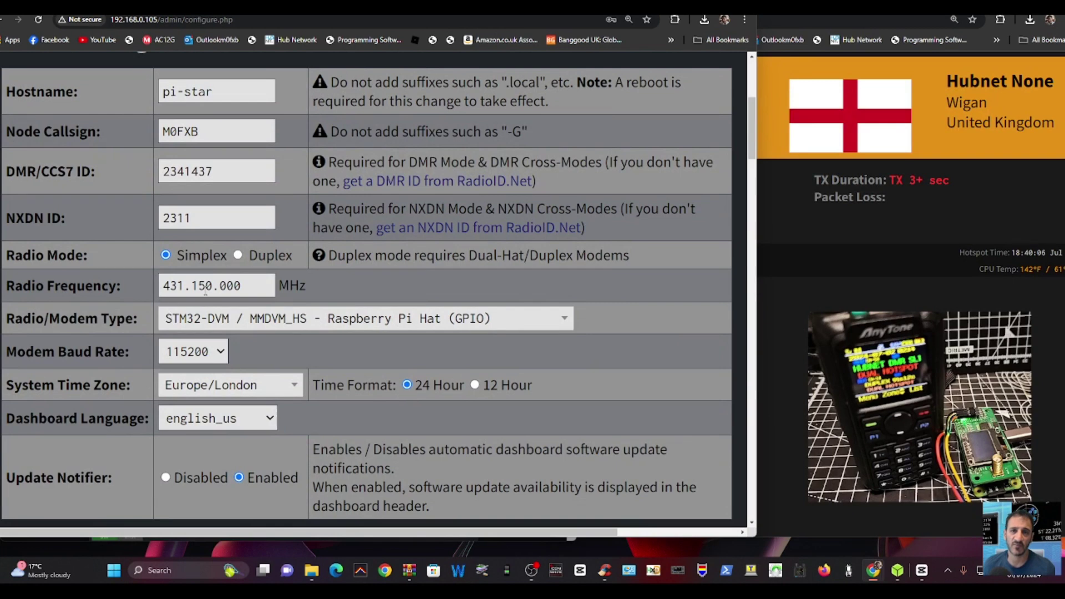
left_click(199, 286)
key("BackSpace")
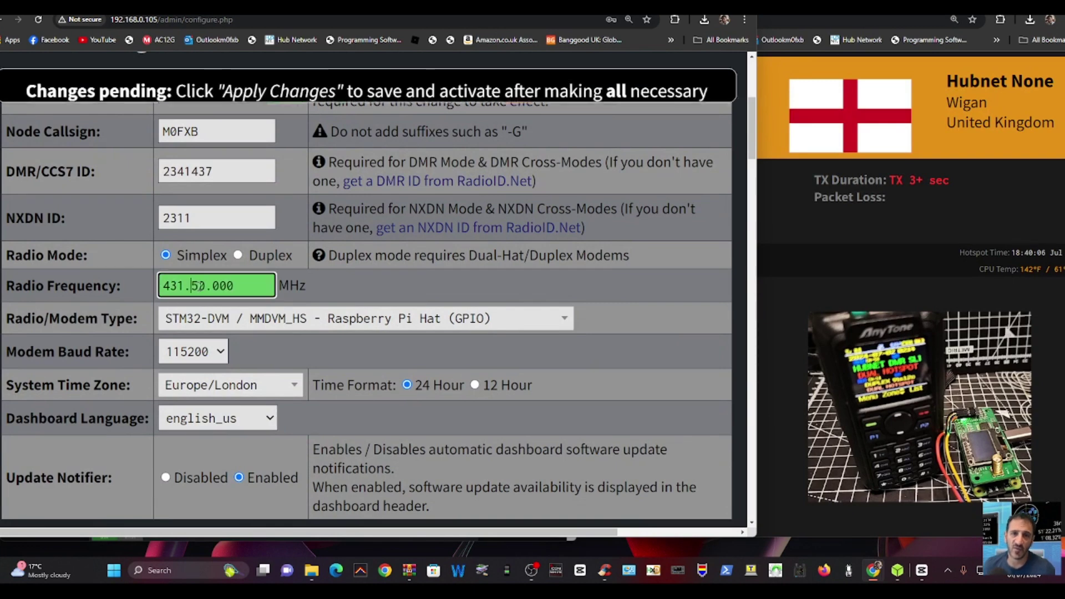
type("5")
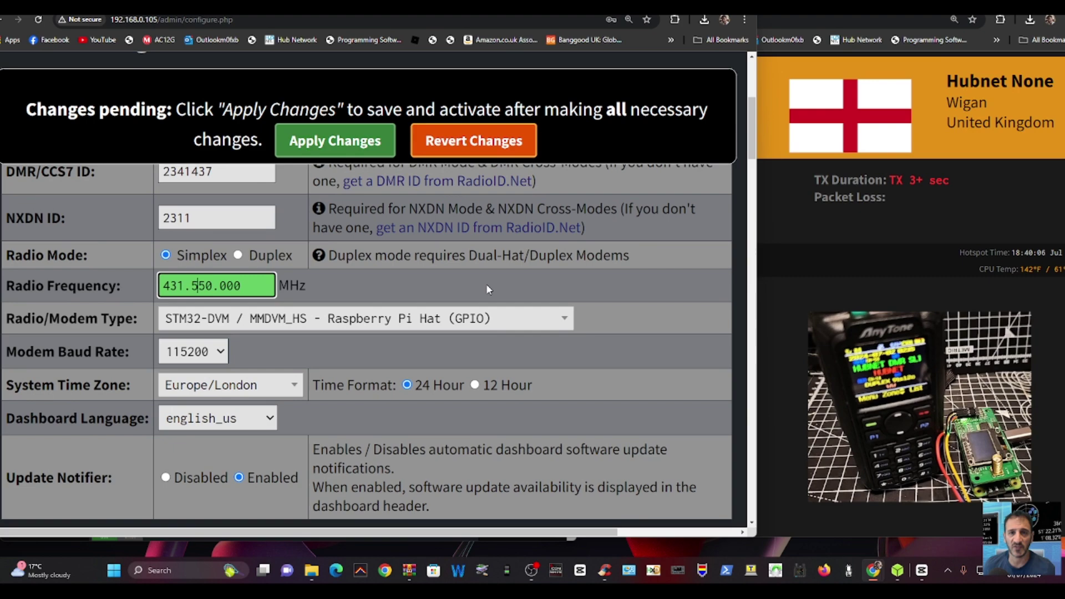
scroll(485, 282, "down", 4)
scroll(471, 277, "down", 3)
scroll(471, 274, "down", 4)
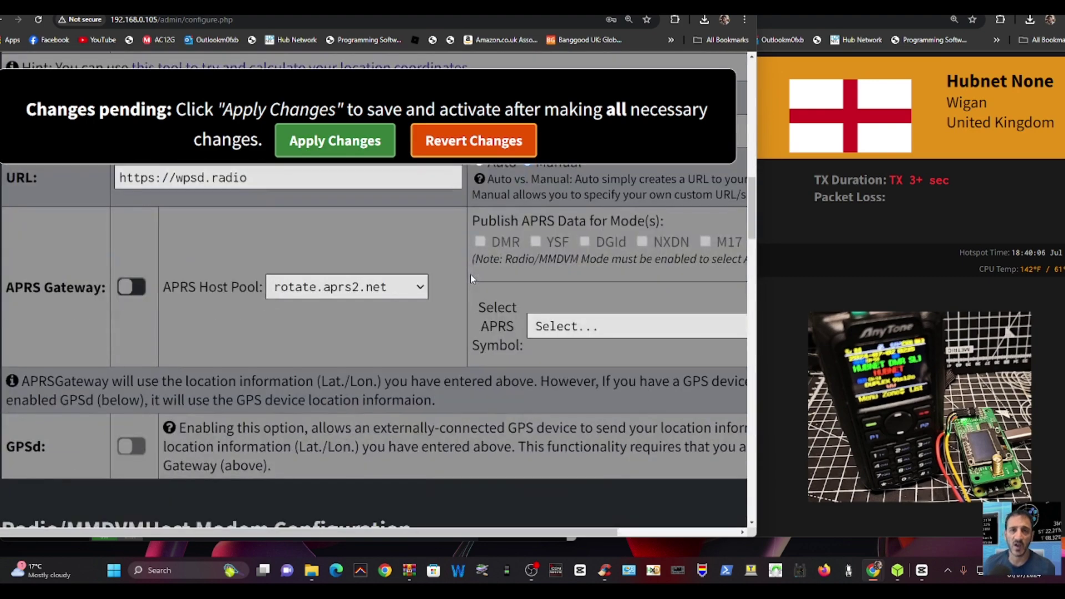
scroll(468, 273, "down", 3)
scroll(467, 279, "down", 1)
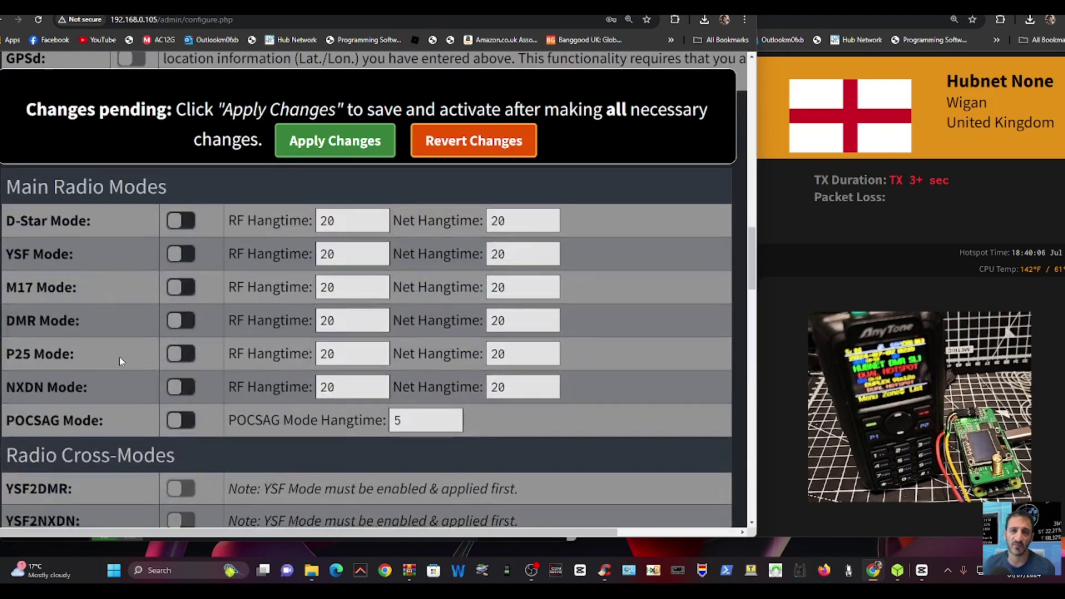
- Turn on DMR Mode and set MMDVM Display Type to OLED Type 3 (0.96" screen)
left_click(182, 322)
scroll(447, 287, "down", 6)
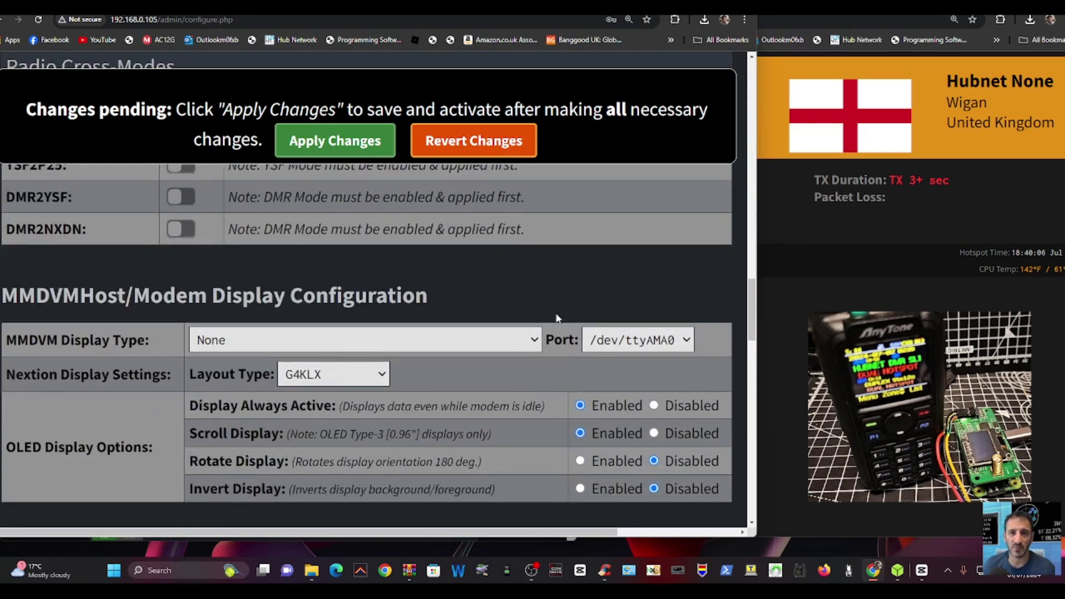
left_click(533, 340)
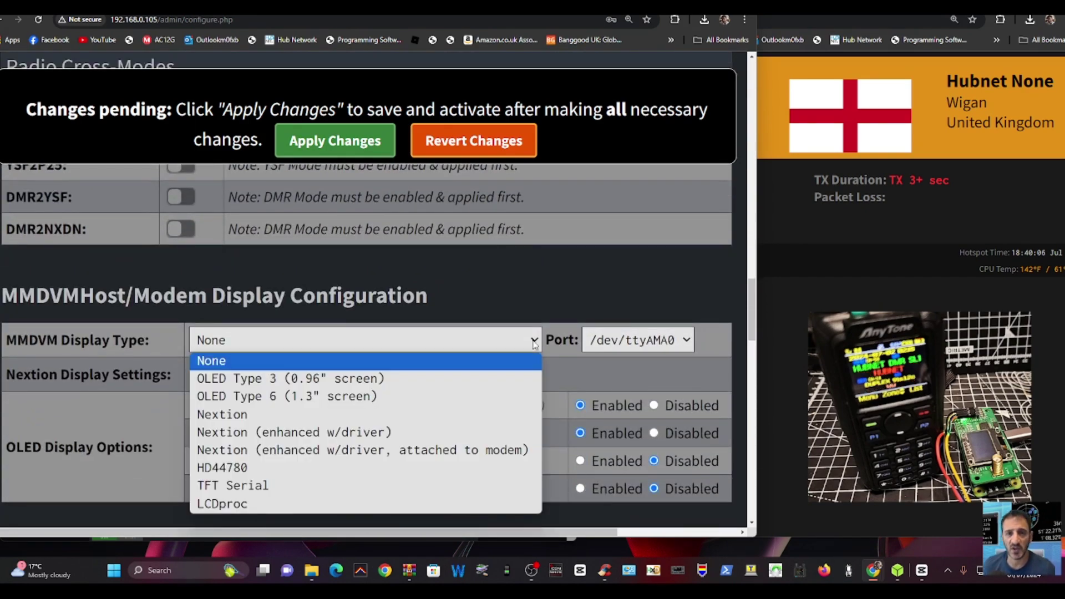
left_click(336, 379)
- Apply the pending DMR and display changes
scroll(511, 328, "down", 2)
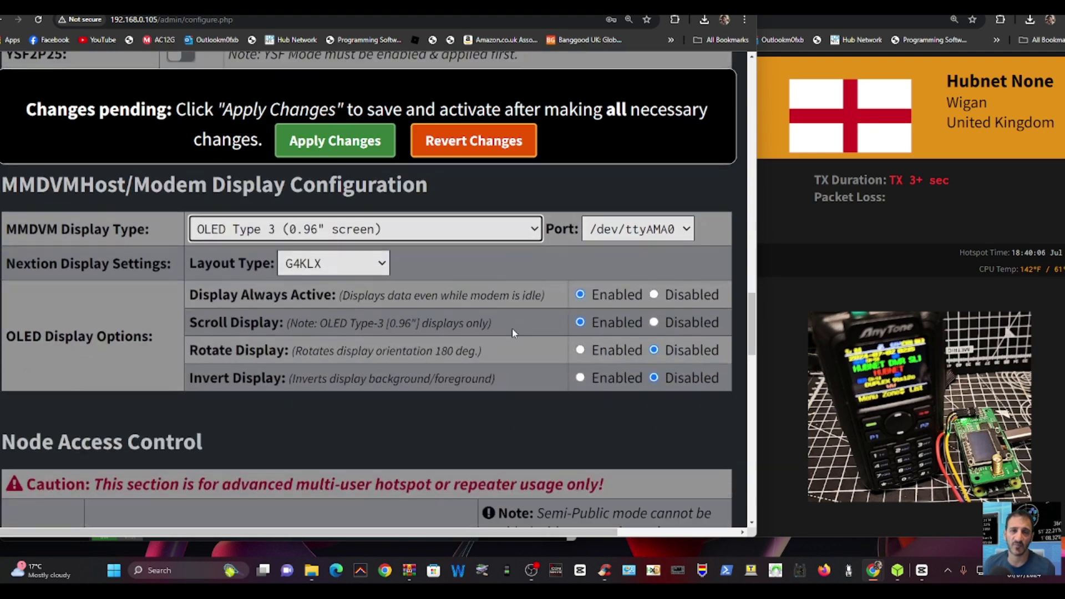
scroll(512, 324, "down", 5)
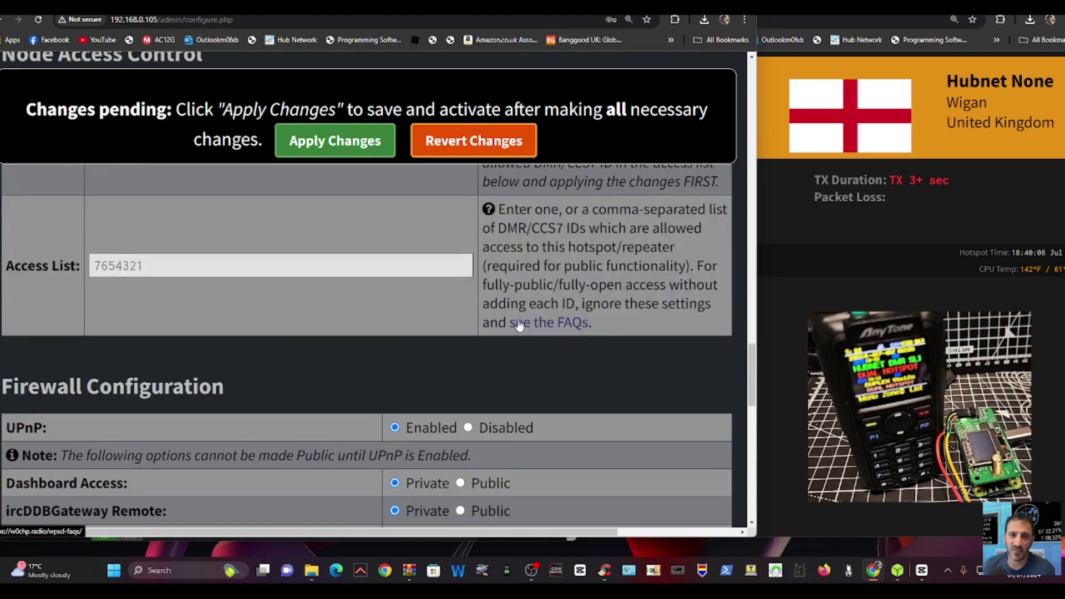
scroll(515, 320, "down", 8)
scroll(516, 317, "down", 1)
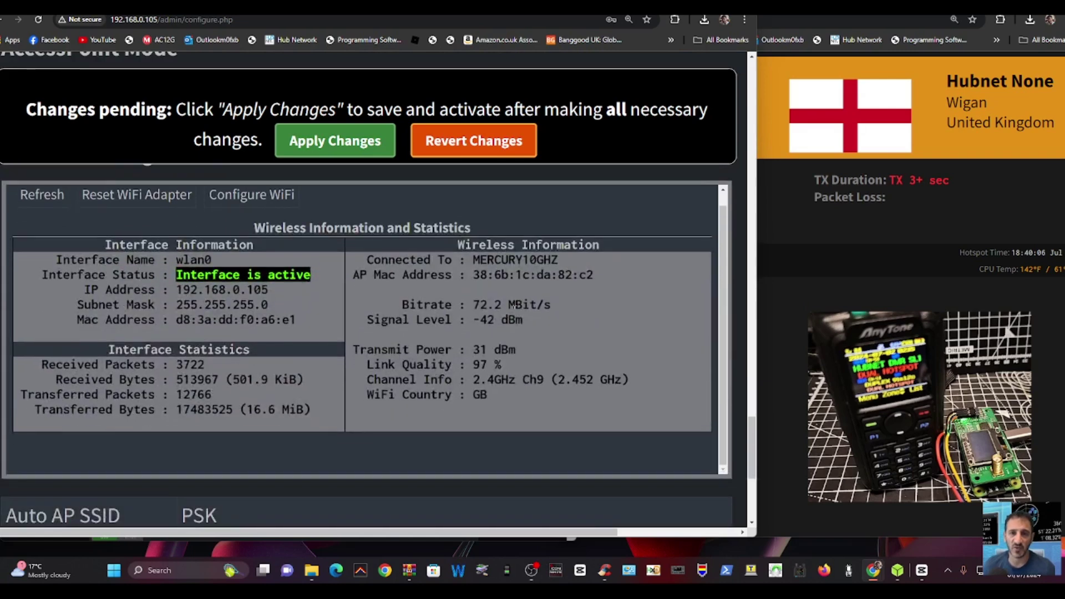
left_click(335, 140)
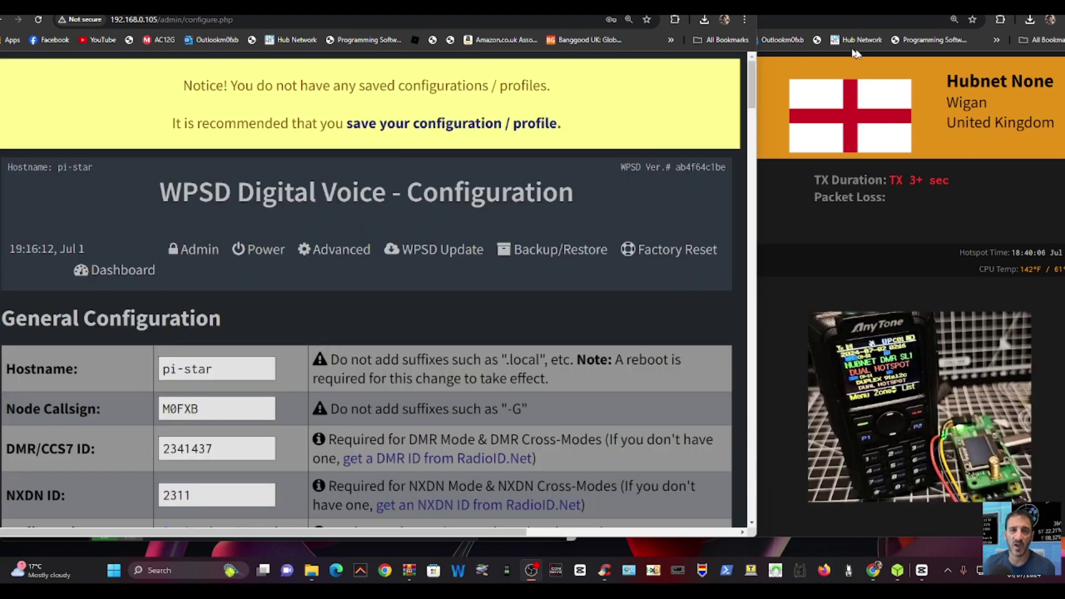
- Select BM_2341_United_Kingdom as the BrandMeister Master
scroll(354, 274, "down", 4)
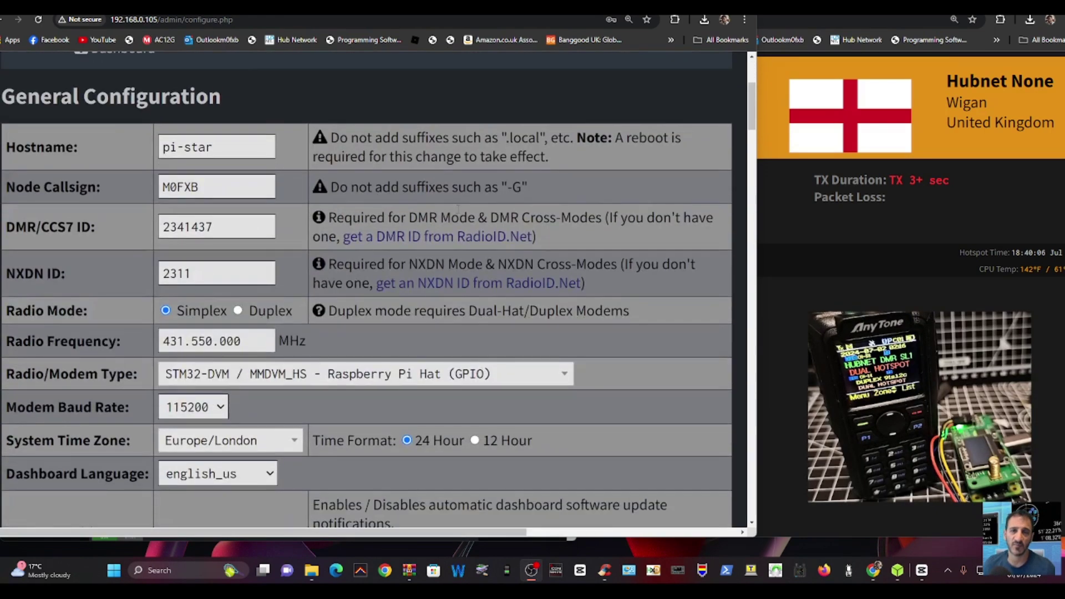
scroll(473, 206, "down", 15)
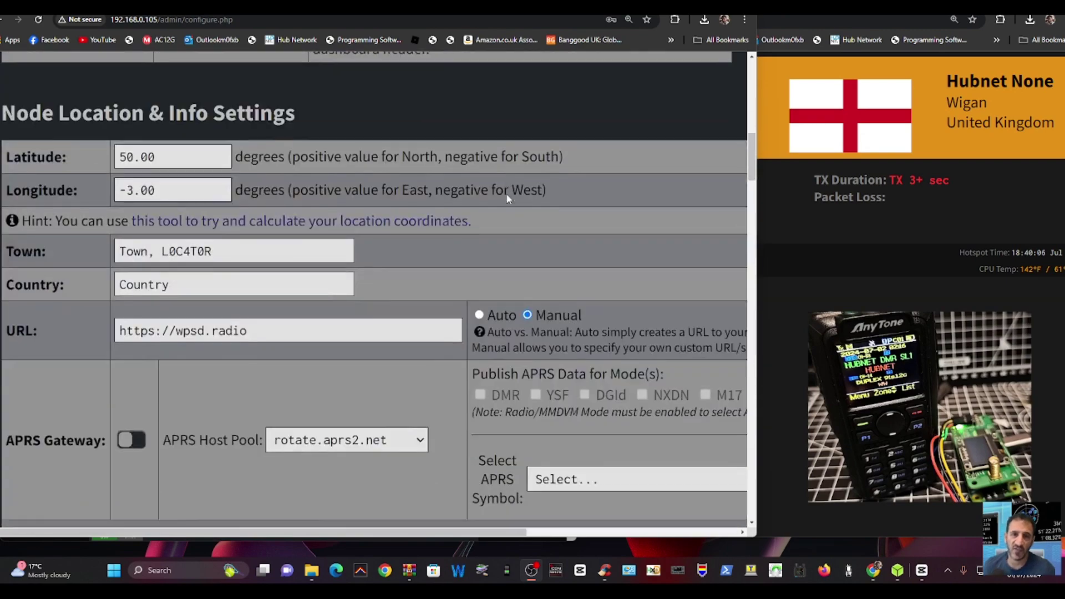
scroll(431, 195, "up", 15)
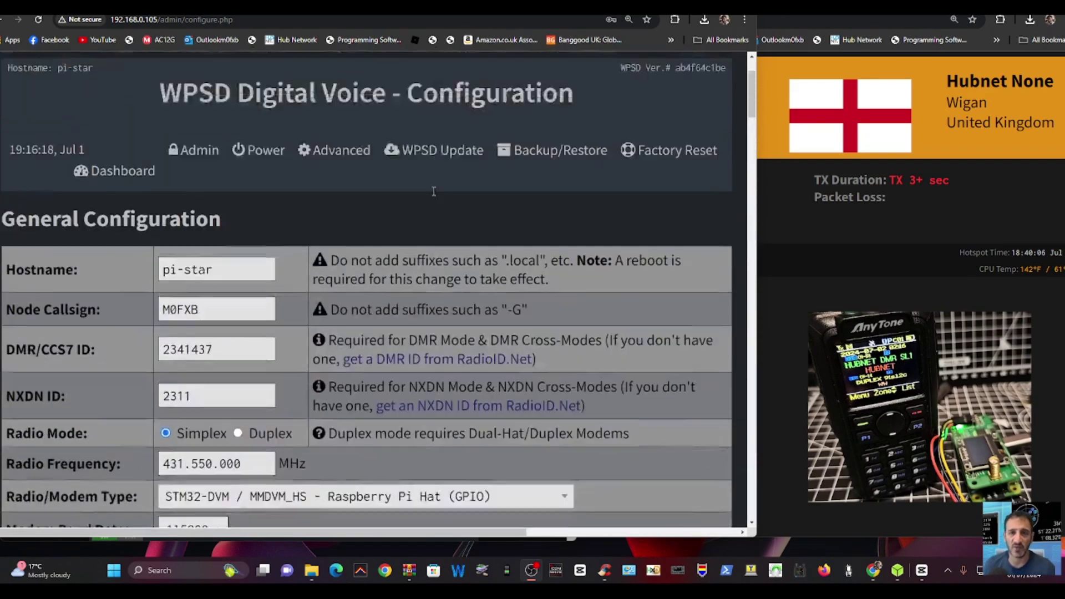
scroll(439, 197, "down", 4)
scroll(438, 194, "down", 20)
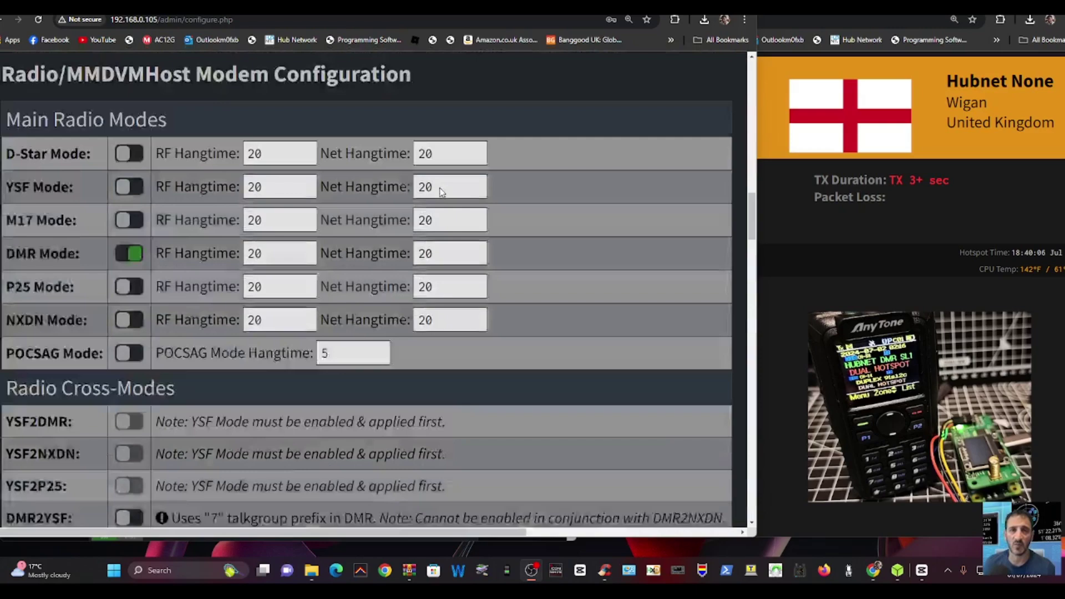
scroll(439, 192, "up", 3)
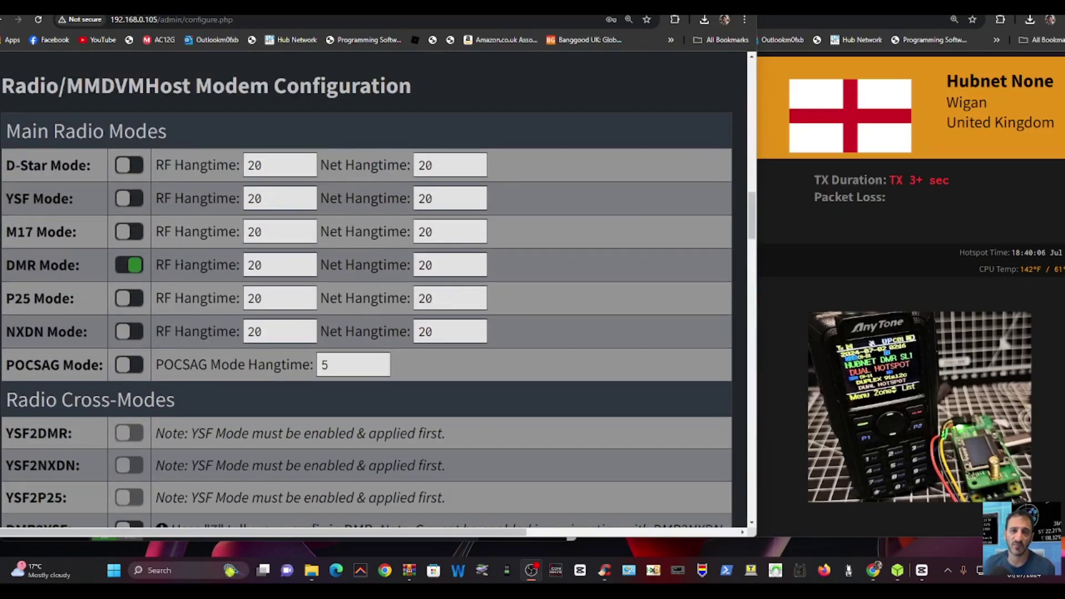
scroll(447, 198, "down", 13)
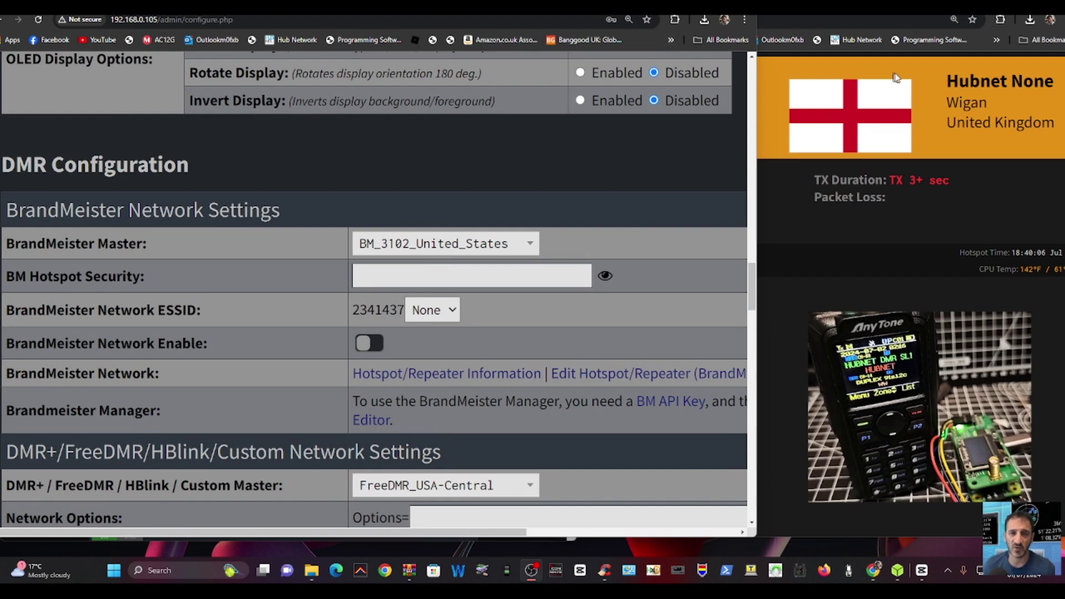
left_click(524, 246)
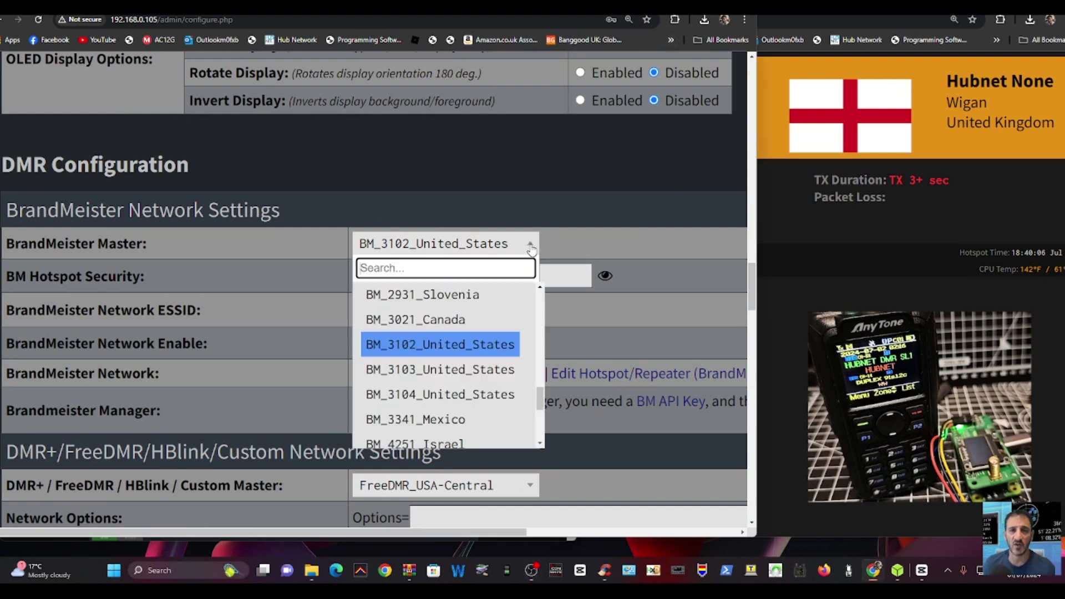
scroll(447, 379, "down", 2)
scroll(448, 360, "up", 5)
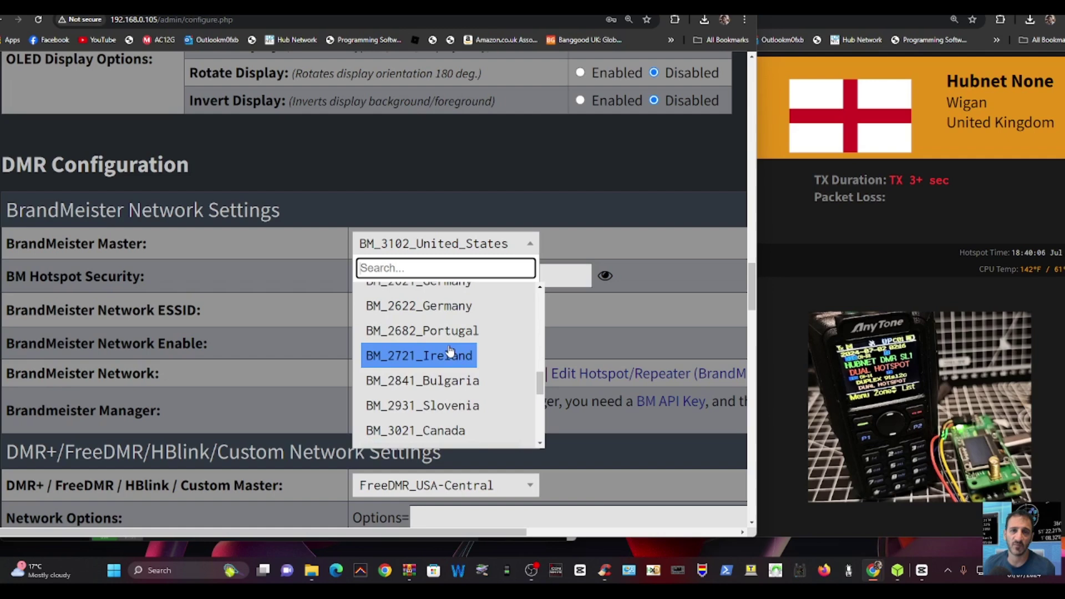
scroll(450, 349, "up", 1)
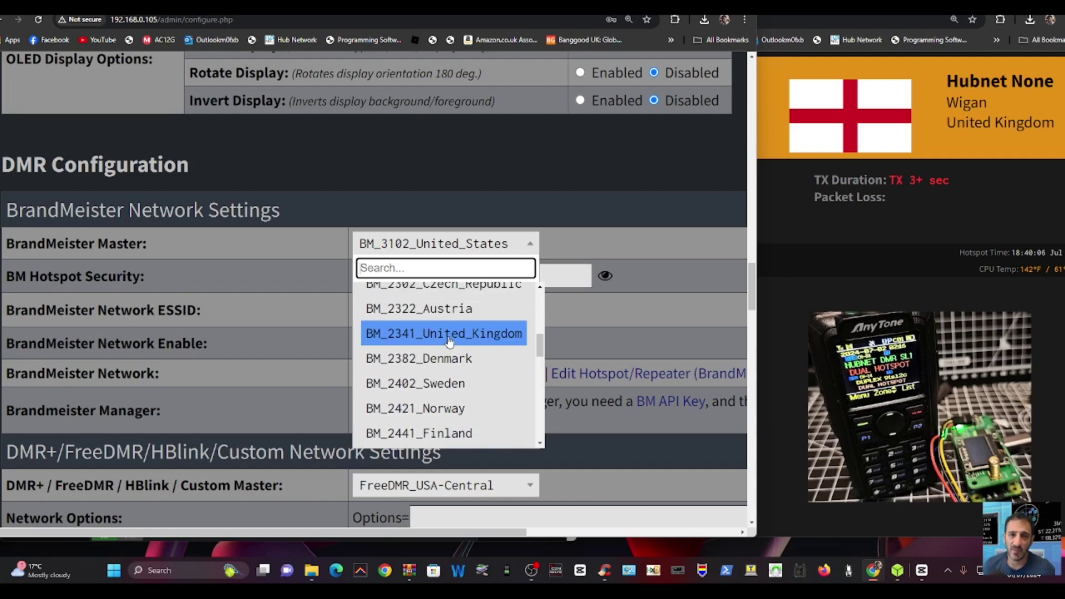
scroll(449, 341, "up", 2)
scroll(446, 333, "down", 2)
left_click(444, 330)
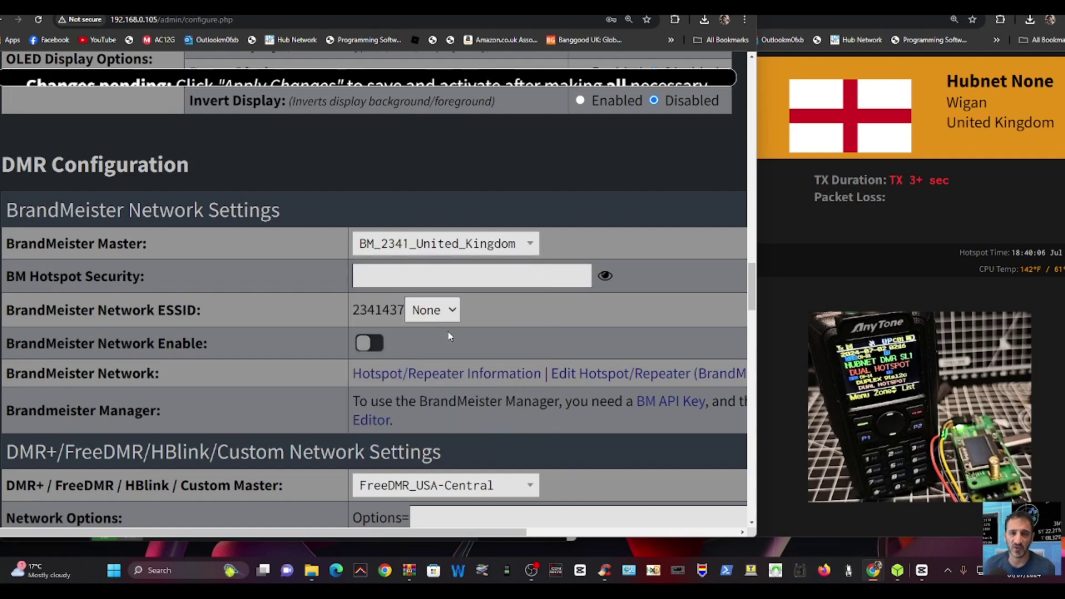
- Enter the BM Hotspot Security password and apply the changes
left_click(387, 277)
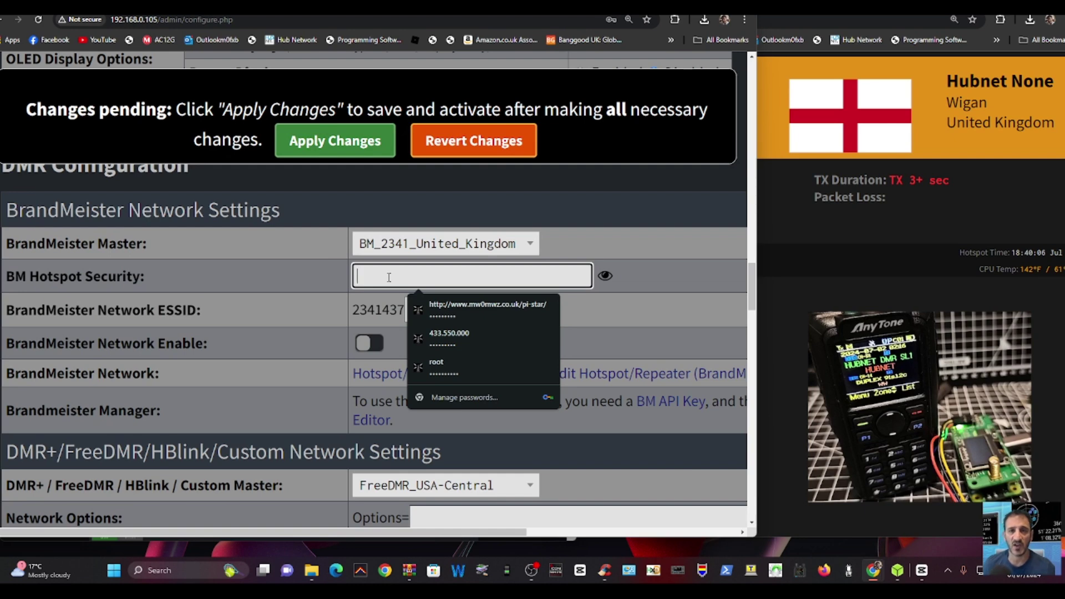
type("•••")
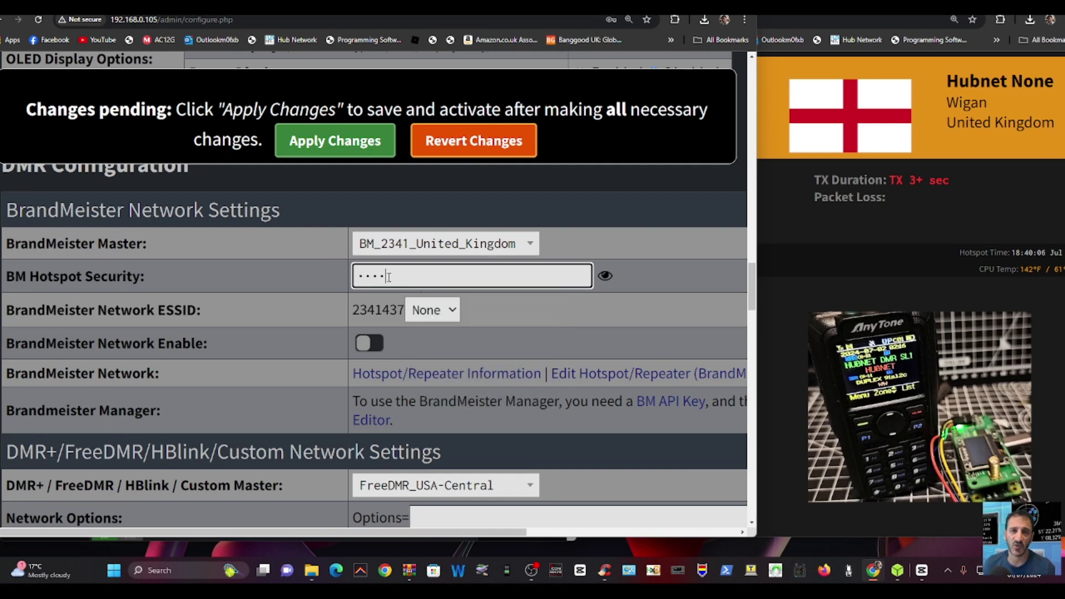
type("••••••")
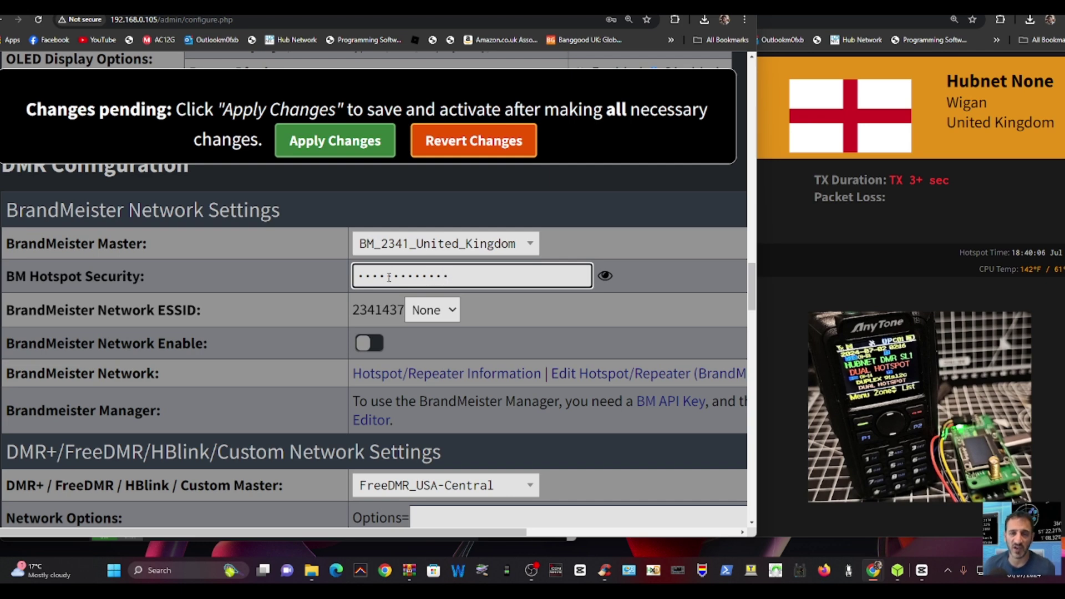
left_click(335, 141)
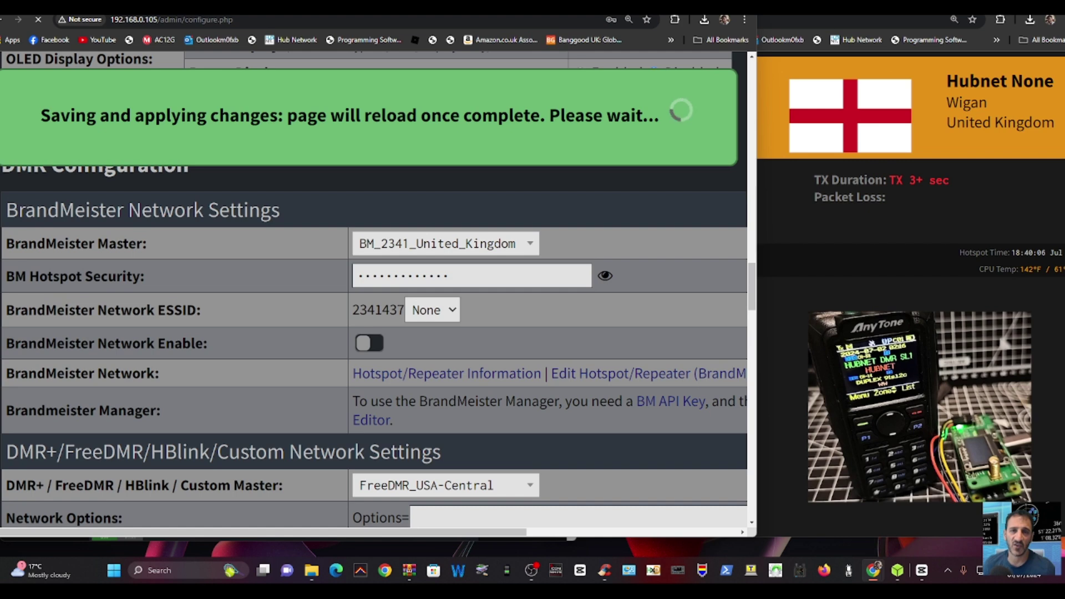
- Search for brandmeister in a new tab and open the brandmeister.network site
key("ctrl+t")
type("bra")
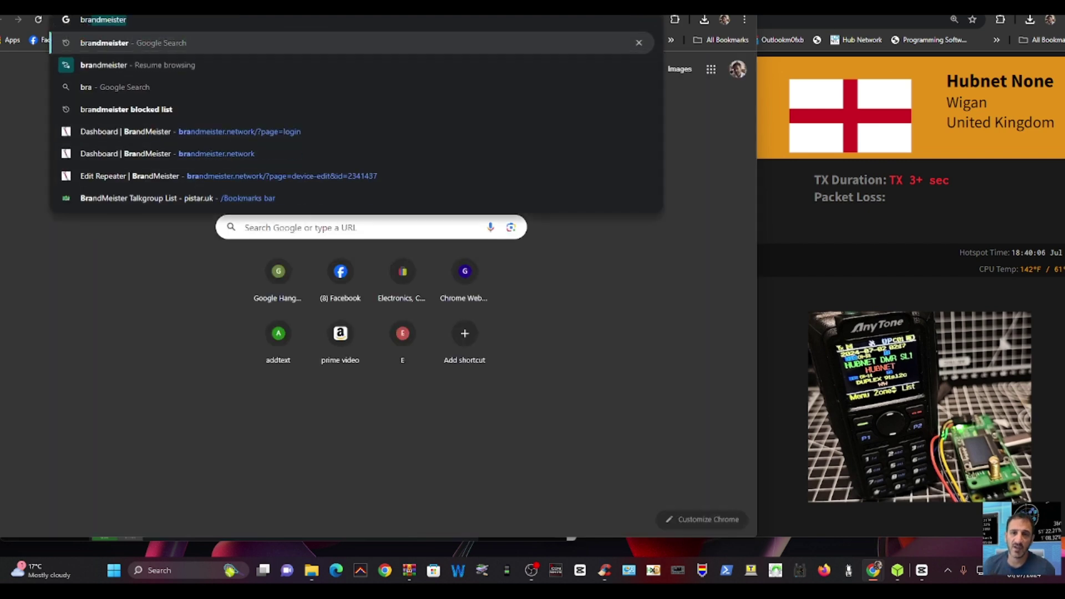
type("ndmeister")
key("Return")
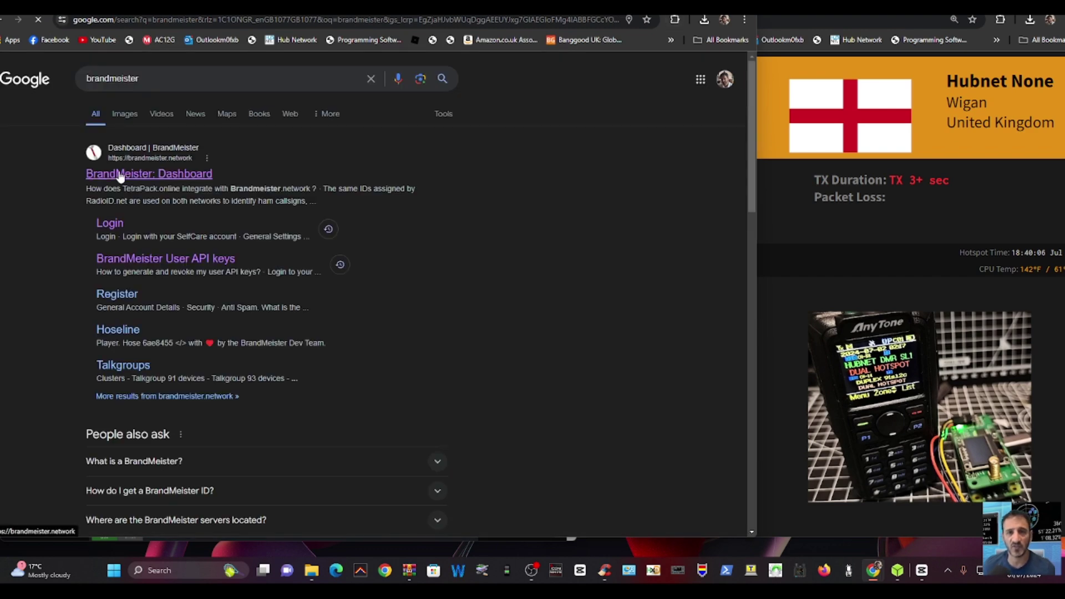
left_click(120, 175)
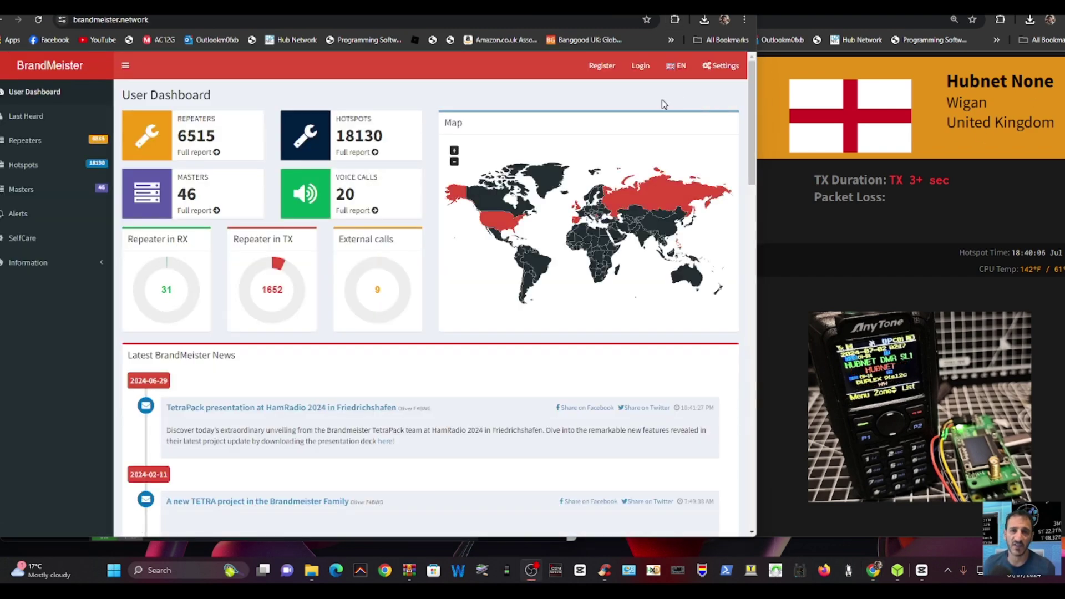
- Sign in to BrandMeister and open the SelfCare settings page
left_click(639, 67)
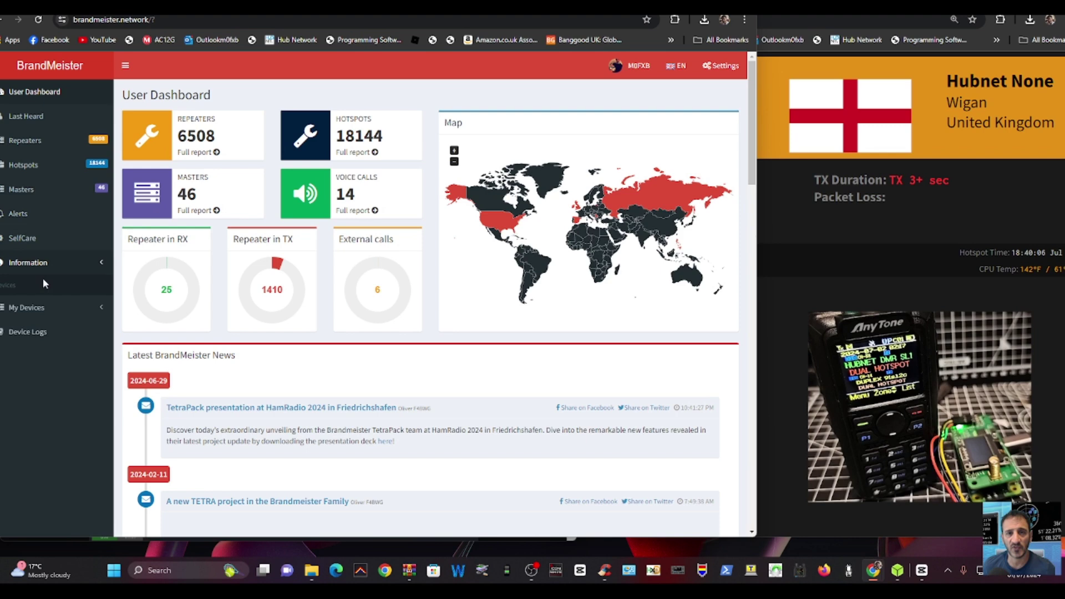
left_click(34, 308)
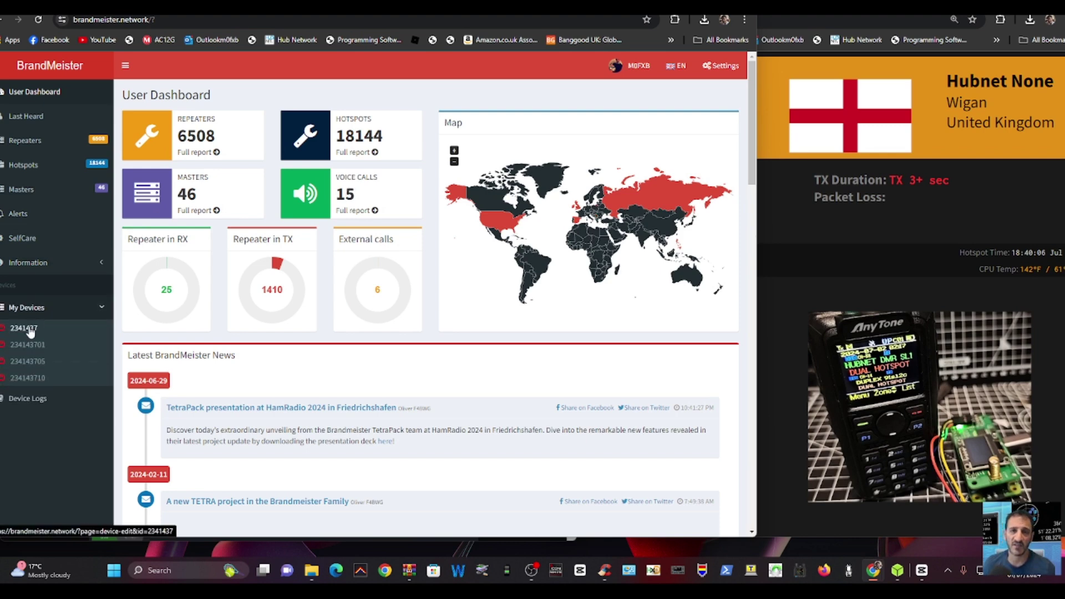
left_click(630, 66)
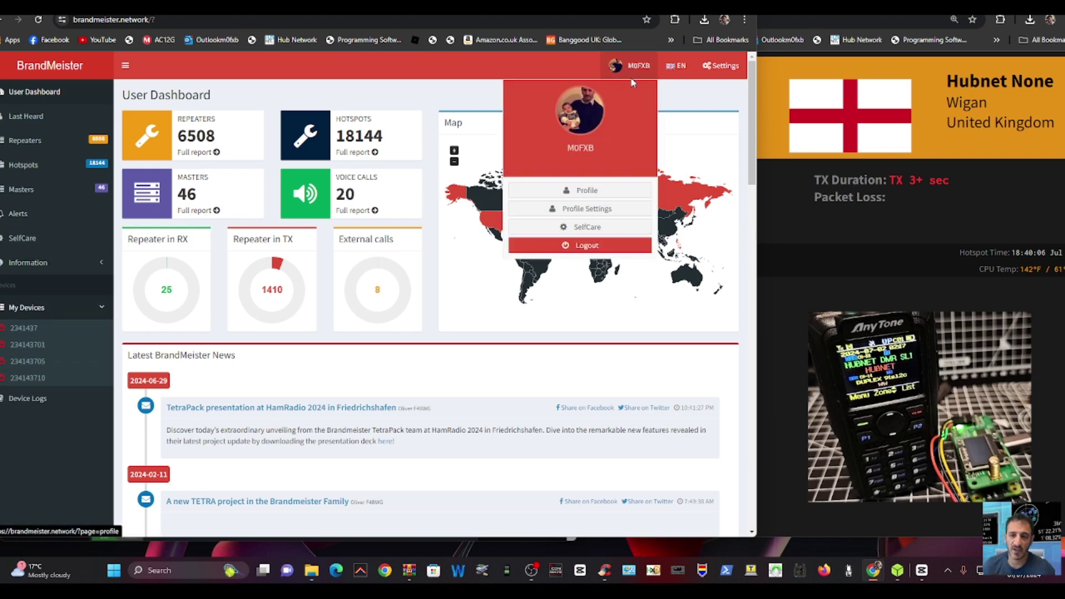
left_click(589, 227)
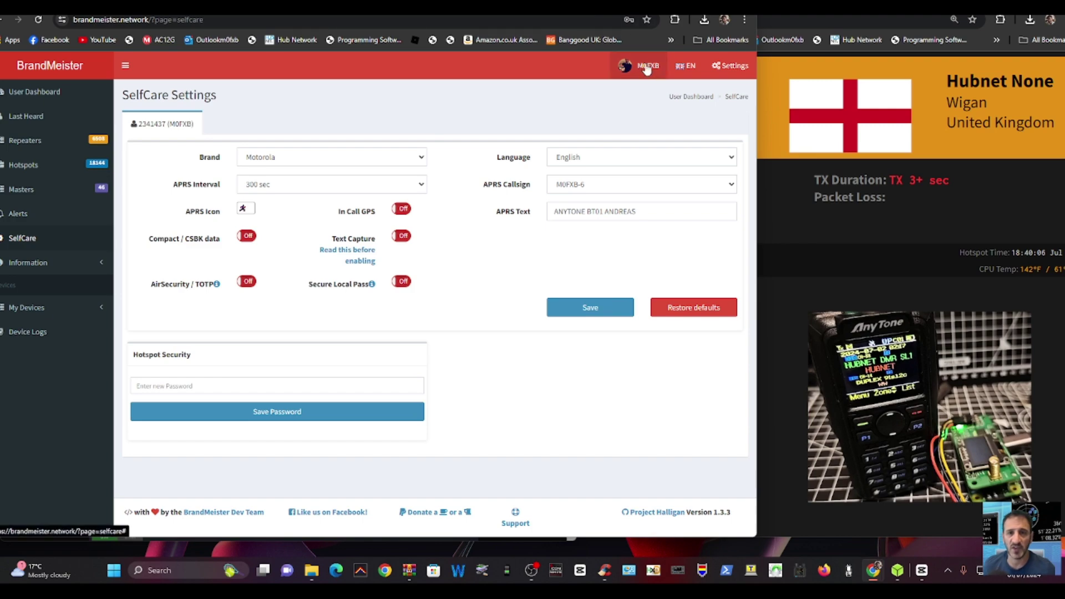
- Return to the WPSD Configuration tab and scroll through to review the hotspot settings
key("ctrl+Tab")
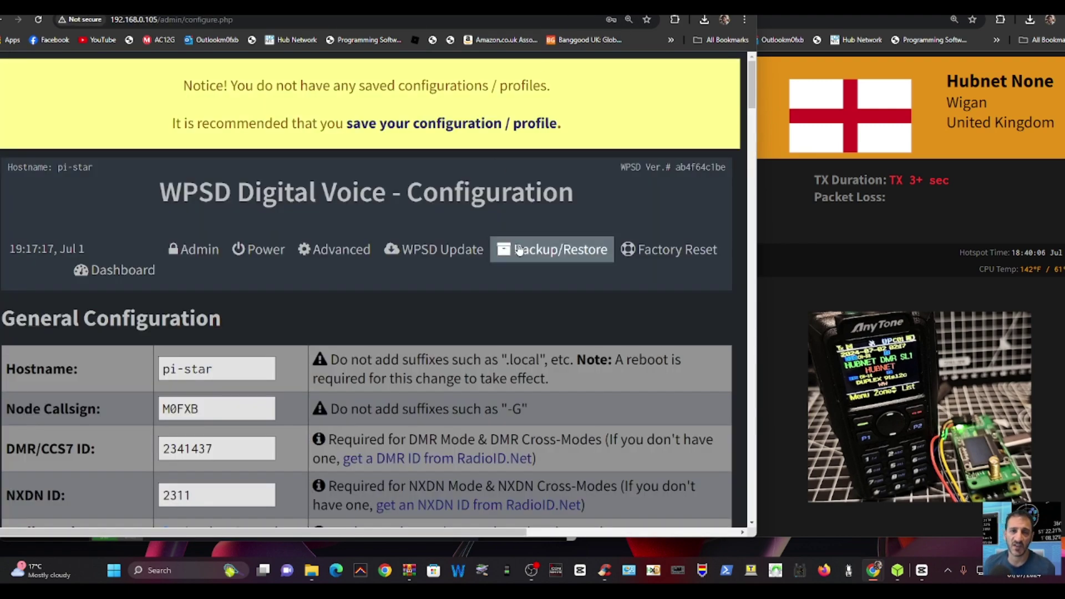
scroll(554, 164, "down", 7)
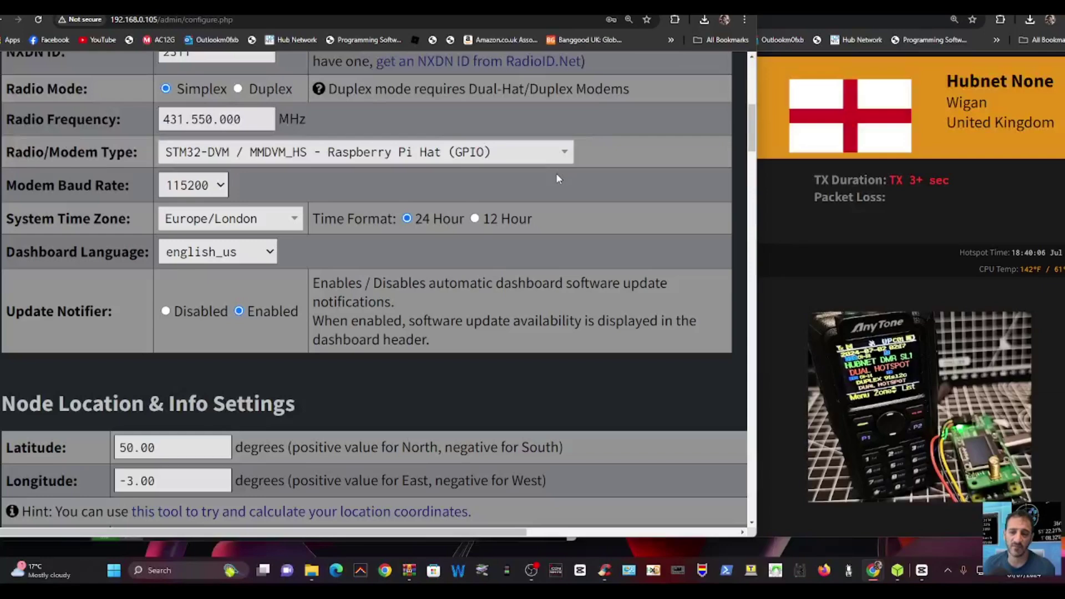
scroll(556, 177, "up", 9)
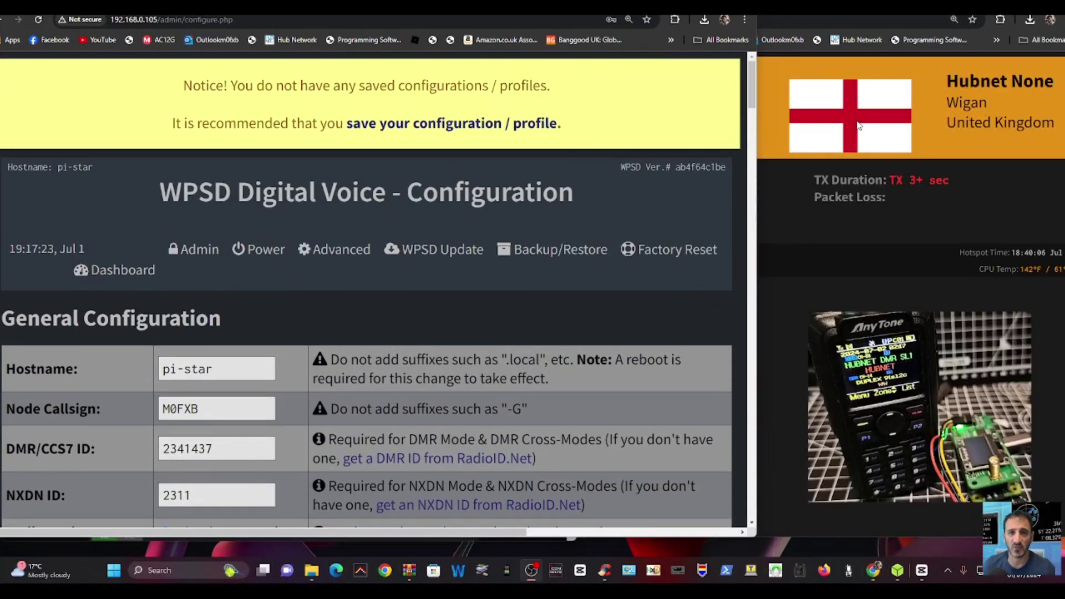
scroll(442, 163, "down", 4)
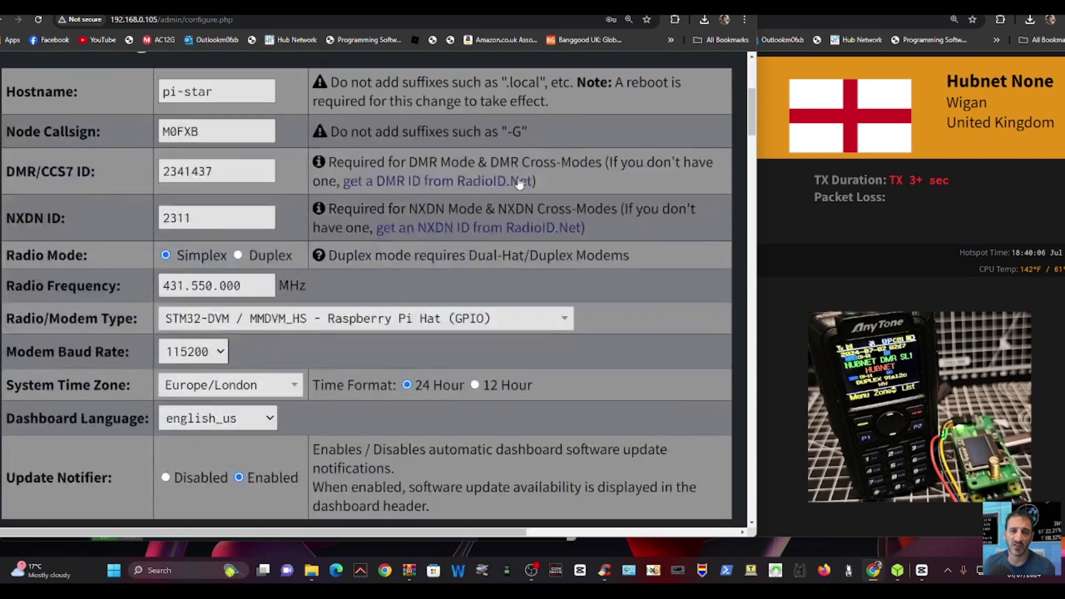
scroll(443, 163, "up", 5)
scroll(441, 239, "down", 4)
scroll(450, 240, "down", 2)
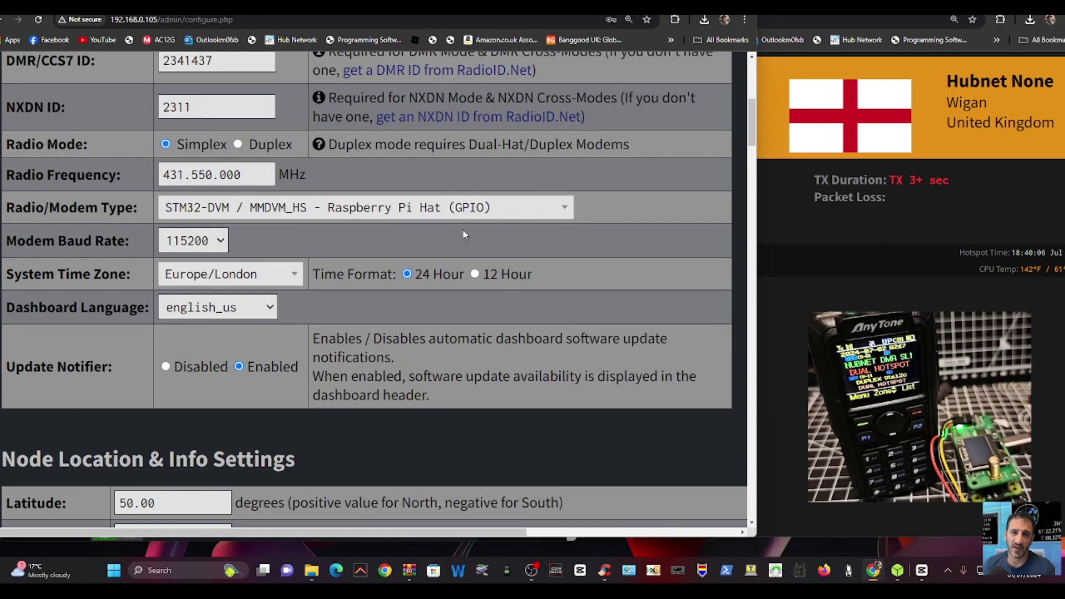
scroll(455, 237, "down", 9)
scroll(460, 222, "up", 15)
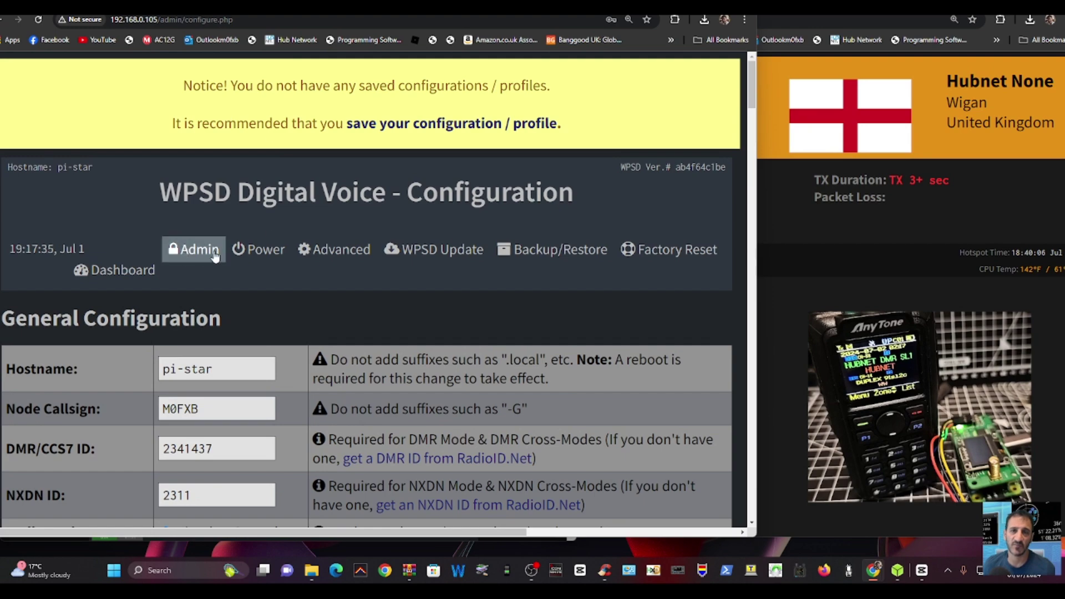
scroll(381, 242, "down", 5)
scroll(382, 242, "up", 5)
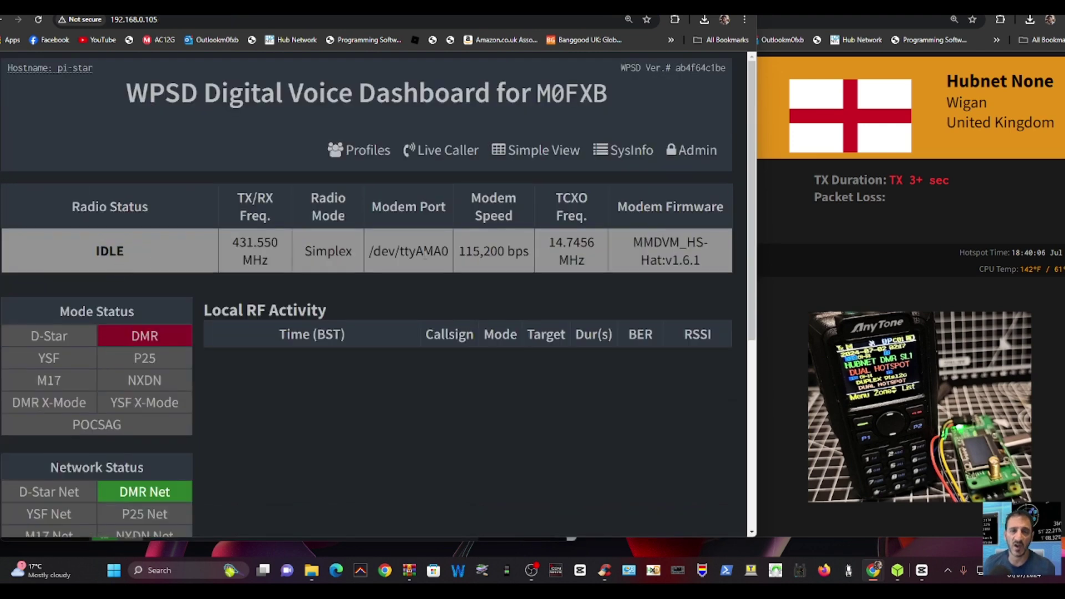
scroll(584, 231, "down", 3)
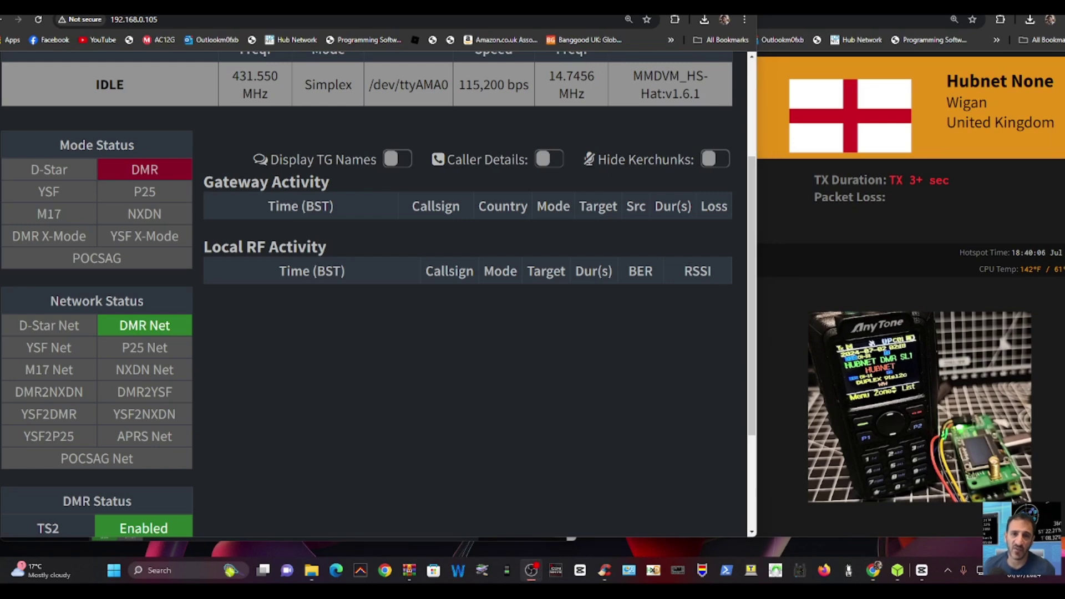
- Save the current configuration as a new profile described with the station callsign
key("alt+Tab")
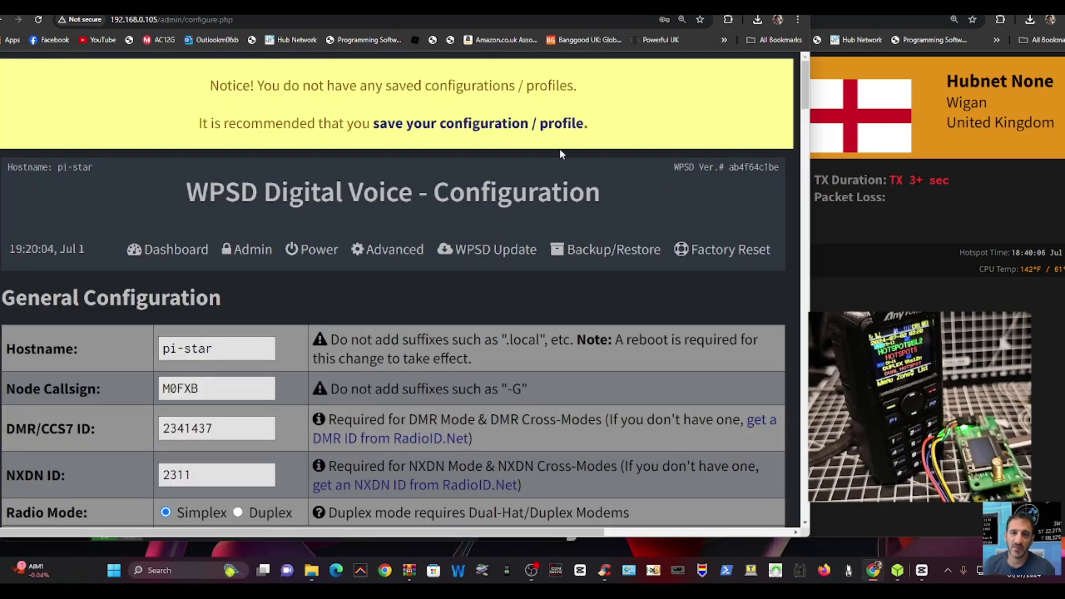
left_click(537, 125)
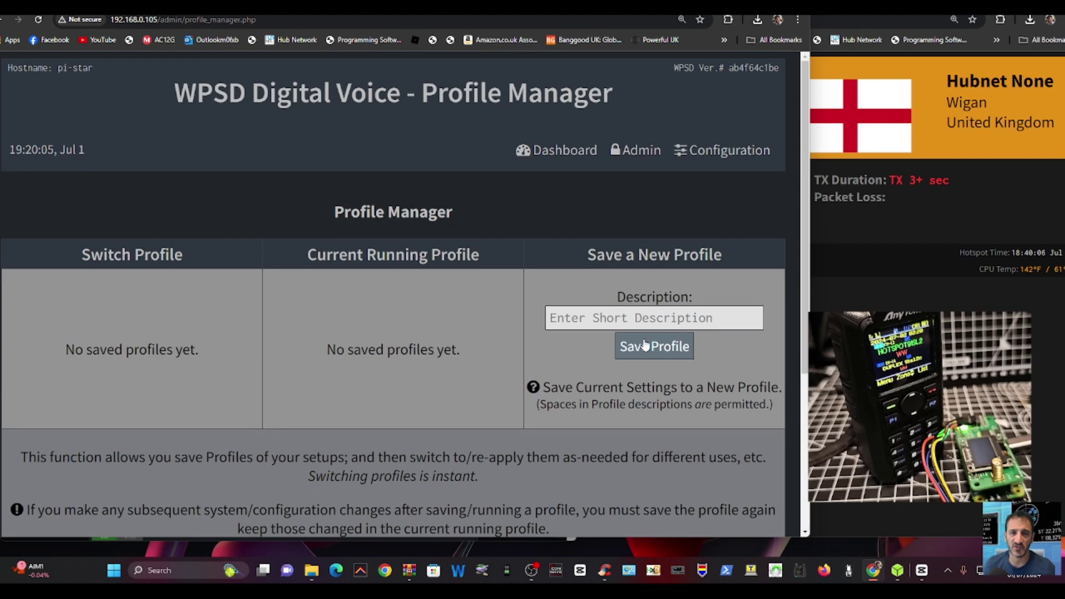
left_click(635, 320)
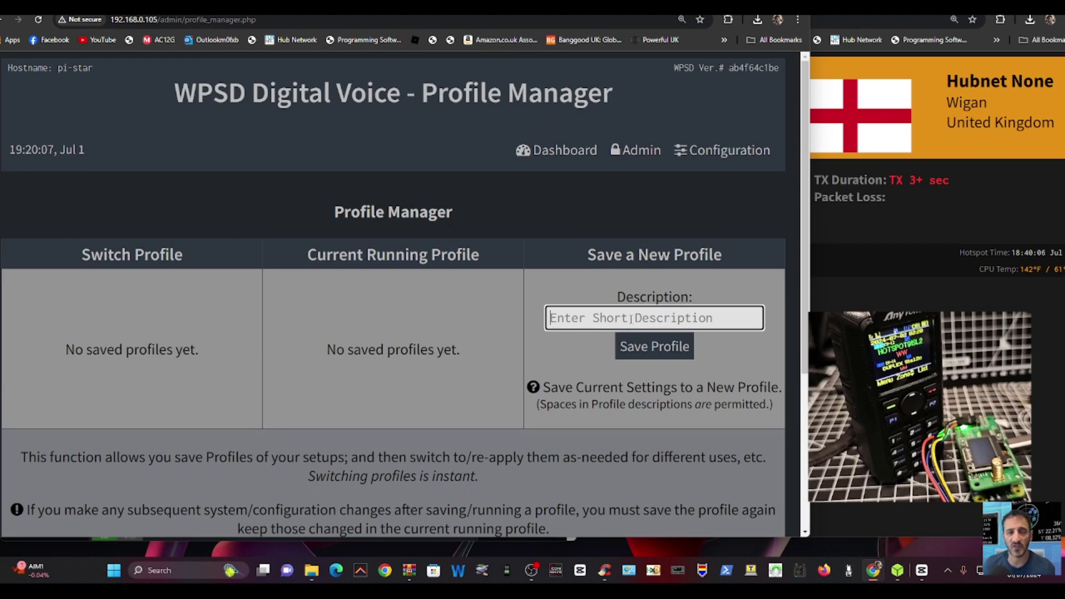
type("m0fxb")
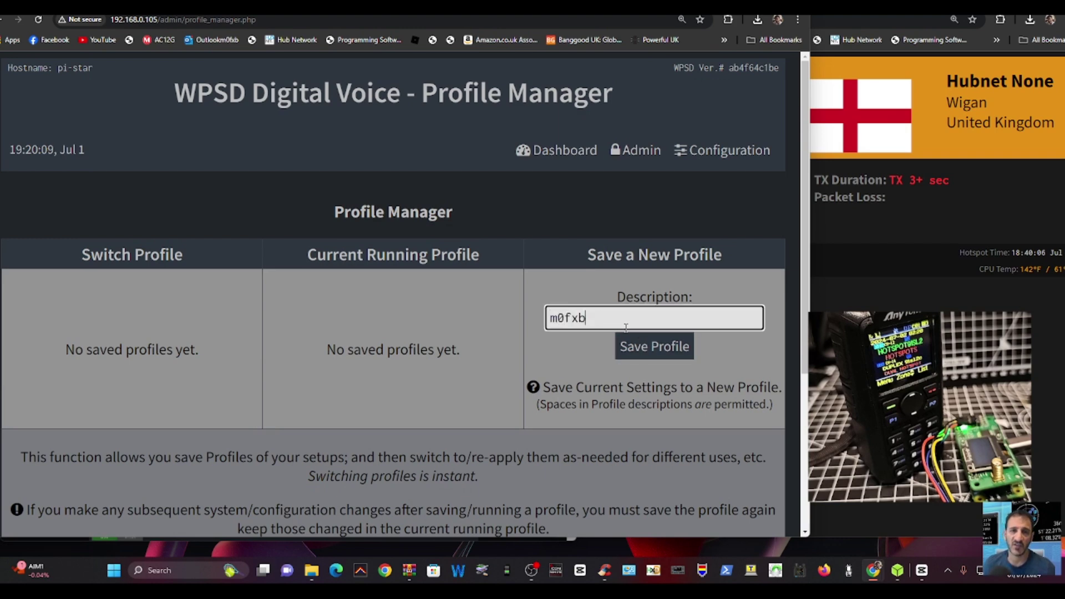
left_click(677, 352)
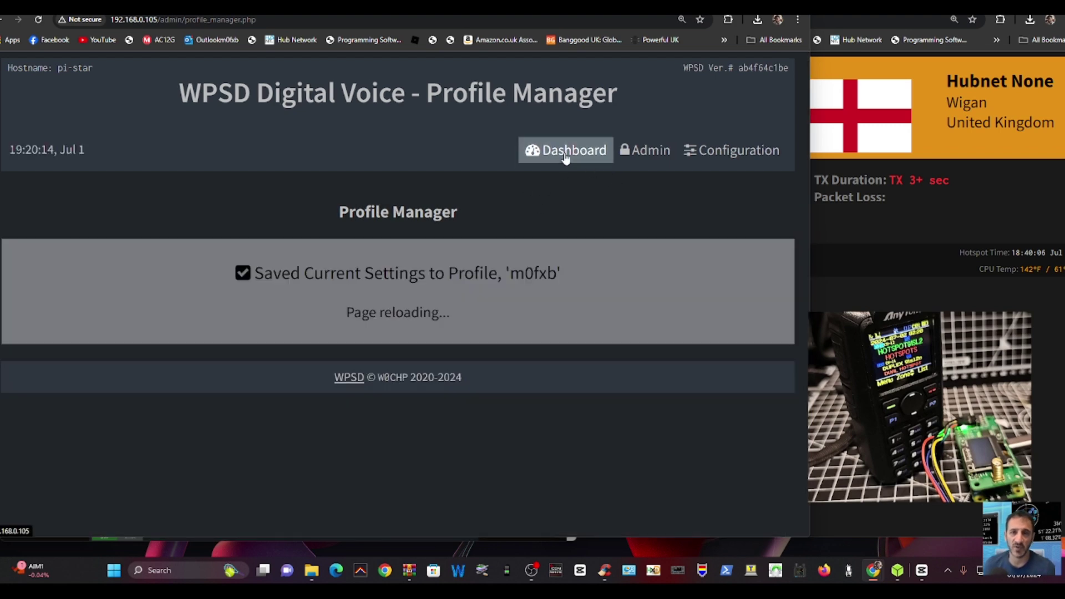
- Go to the main Dashboard and view Gateway Activity and Network Status with DMR Net active
left_click(566, 157)
scroll(541, 199, "down", 3)
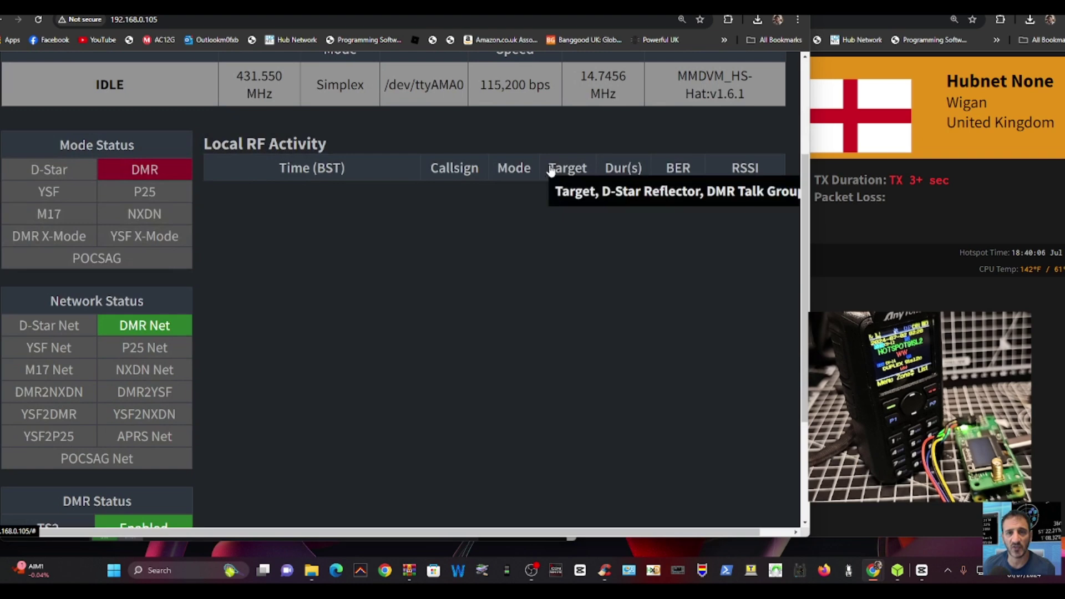
scroll(542, 202, "up", 3)
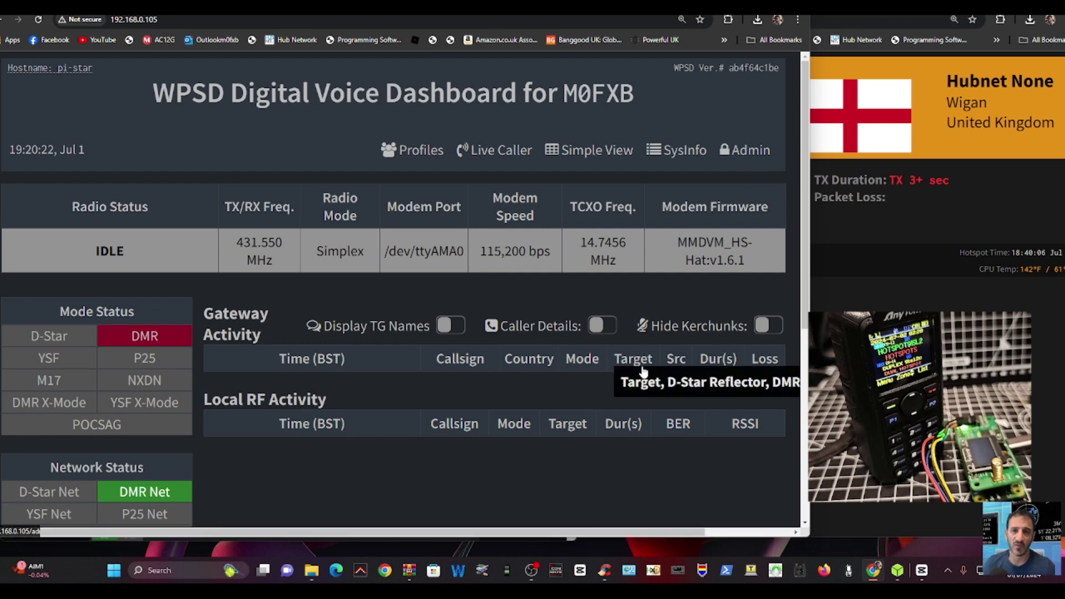
scroll(292, 251, "down", 2)
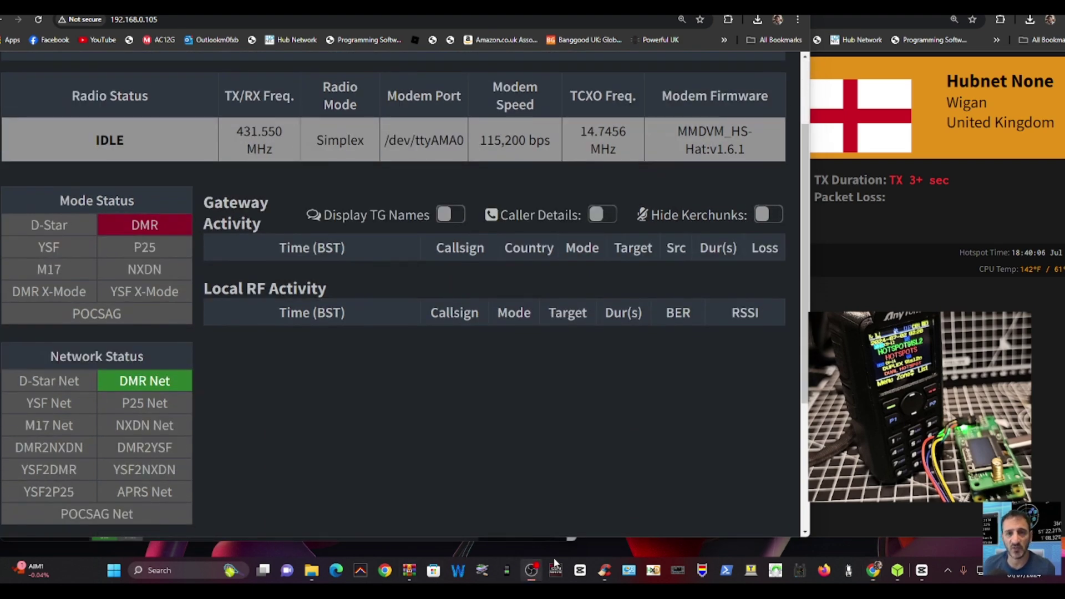